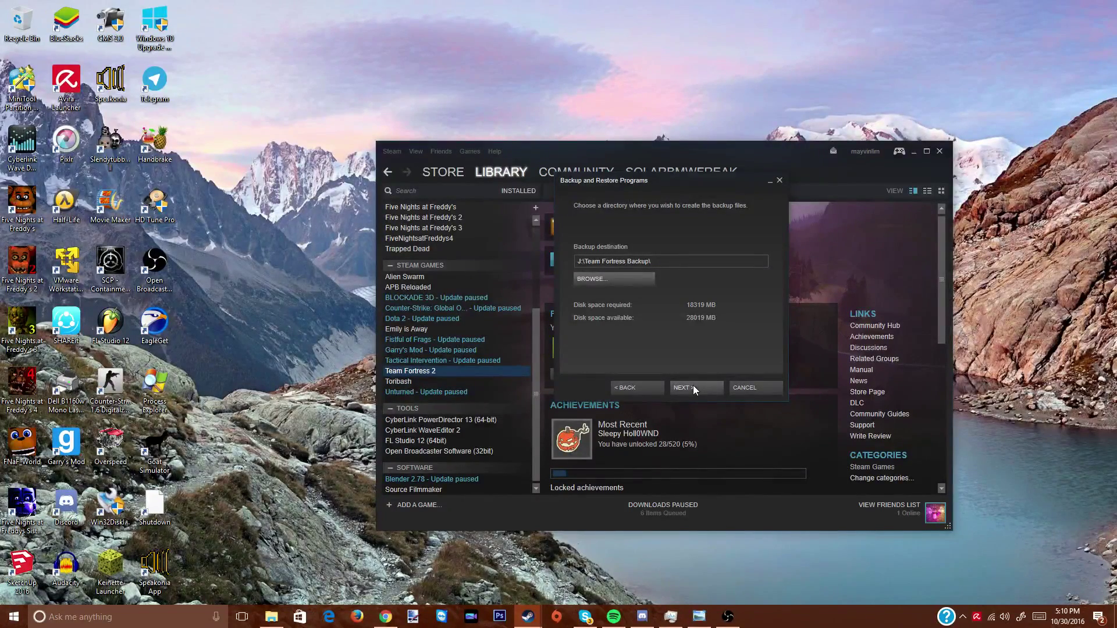
Step: Keep the 'Team Fortress 2' file name and CD (640 MB) file size, and start the backup
{"action": "left_click", "coordinate": [693, 385]}
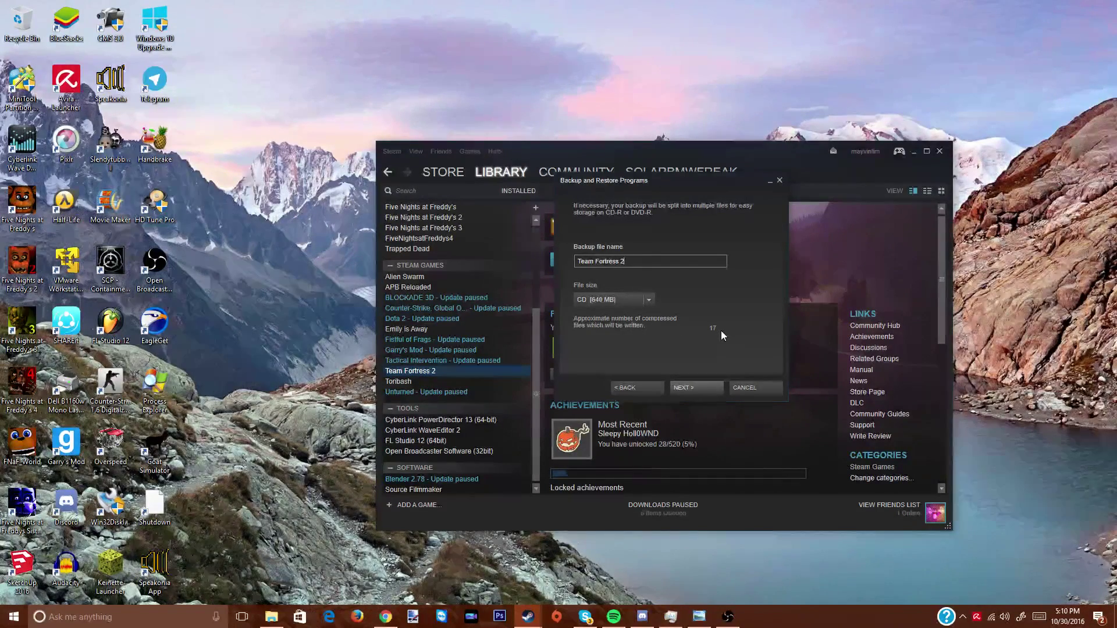
{"action": "left_click", "coordinate": [679, 389]}
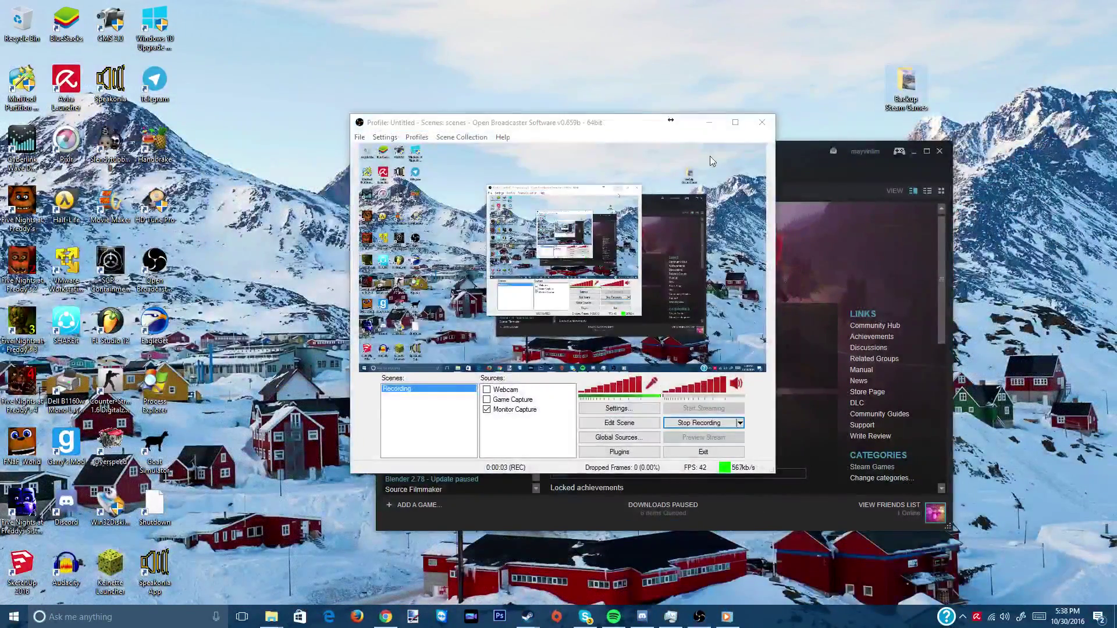
Step: Minimize OBS and position the Backup and Restore dialog over the library, showing the backup complete
{"action": "left_click", "coordinate": [710, 123]}
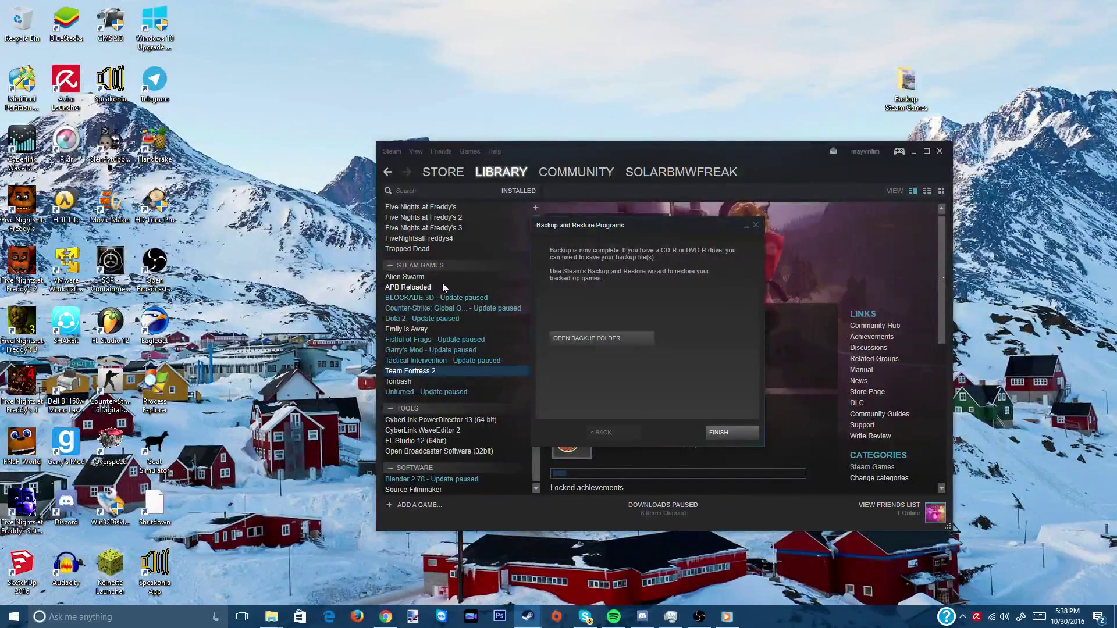
{"action": "left_click_drag", "start_coordinate": [623, 230], "coordinate": [659, 255]}
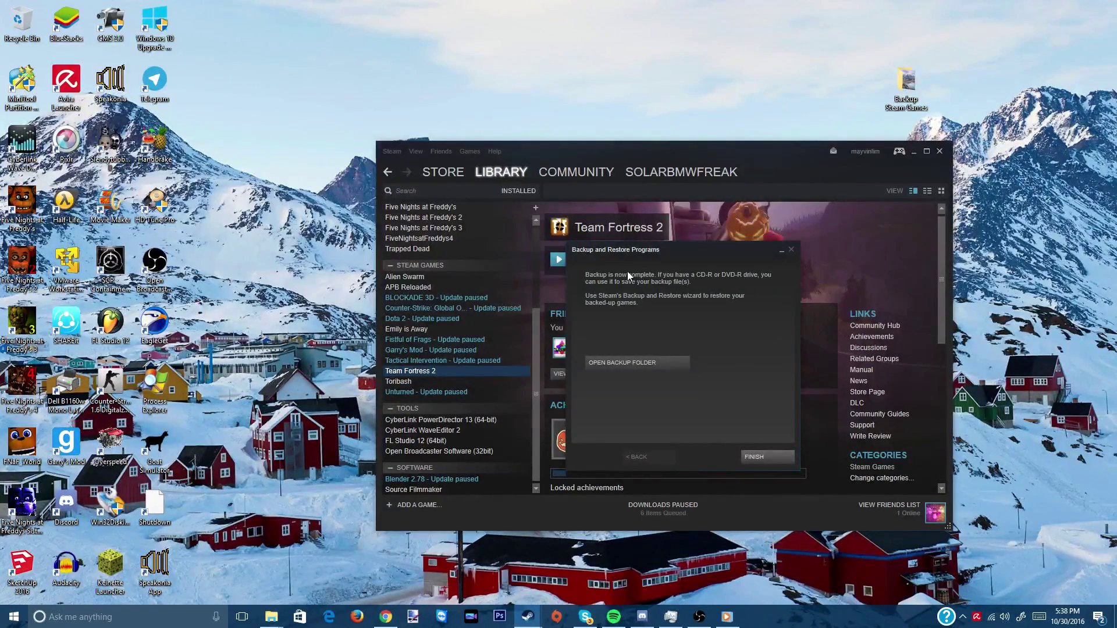
{"action": "left_click_drag", "start_coordinate": [664, 251], "coordinate": [625, 254]}
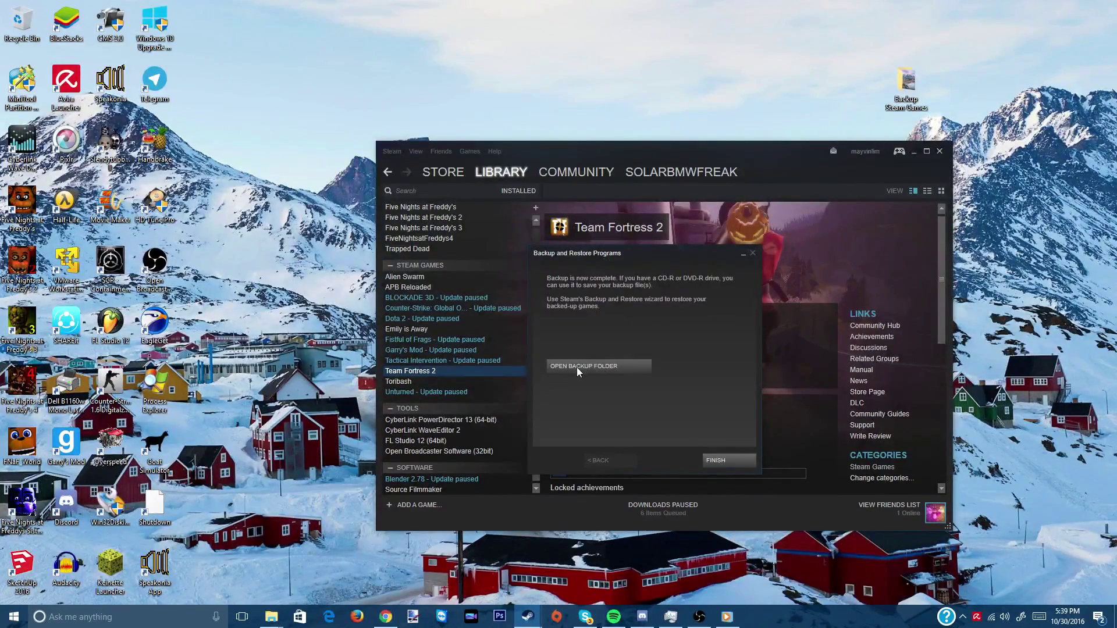
Step: Open the backup folder and view Team Fortress 2's Disk_1 to Disk_13 folders
{"action": "left_click", "coordinate": [611, 367]}
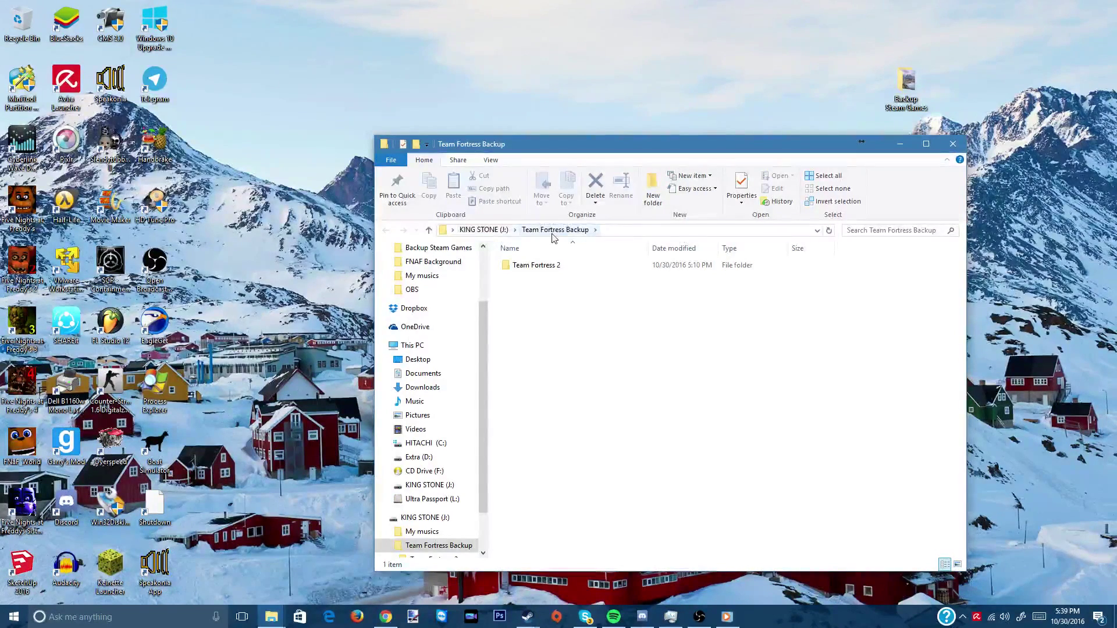
{"action": "double_click", "coordinate": [566, 265]}
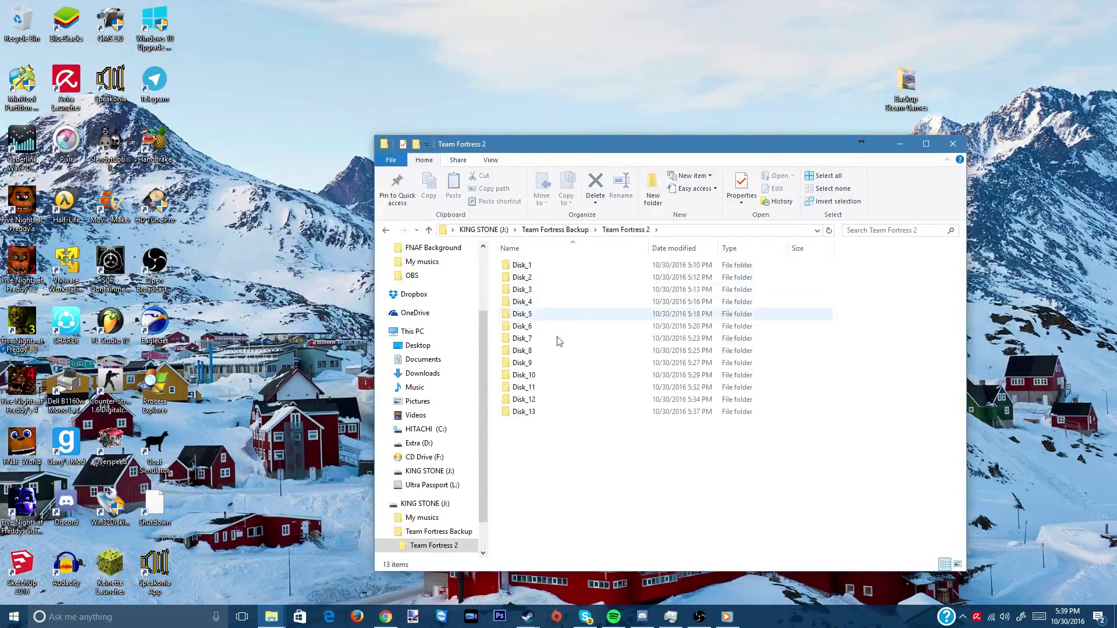
{"action": "left_click", "coordinate": [539, 302]}
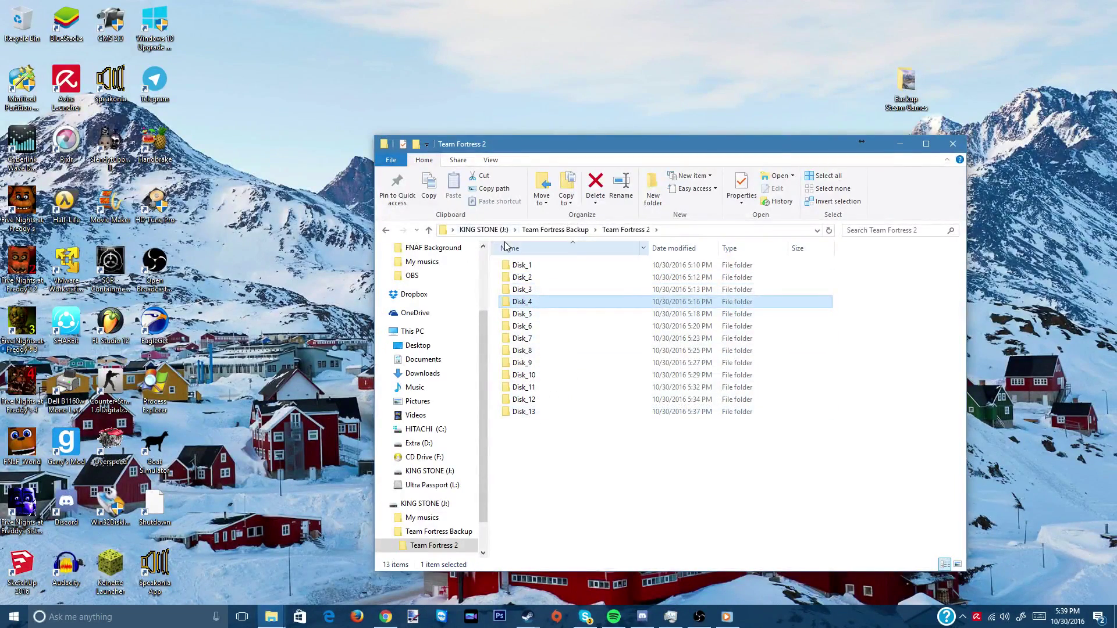
Step: Go back up to the KING STONE (J:) drive and on to This PC
{"action": "key", "text": "alt+Up"}
{"action": "key", "text": "alt+Up"}
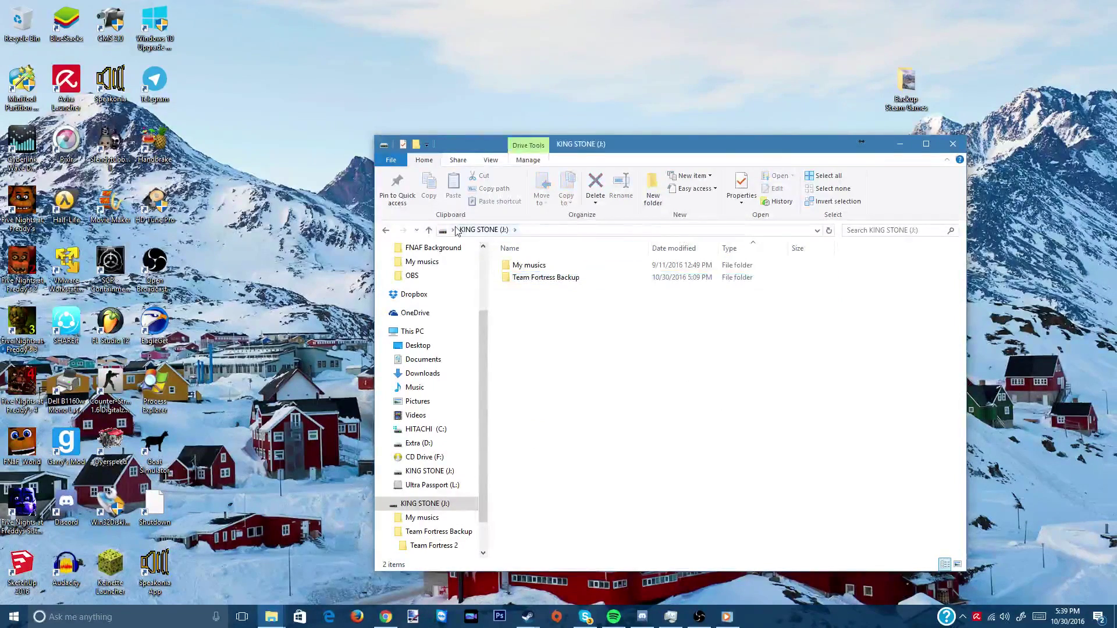
{"action": "left_click", "coordinate": [454, 230]}
{"action": "left_click", "coordinate": [476, 435]}
{"action": "left_click", "coordinate": [381, 503]}
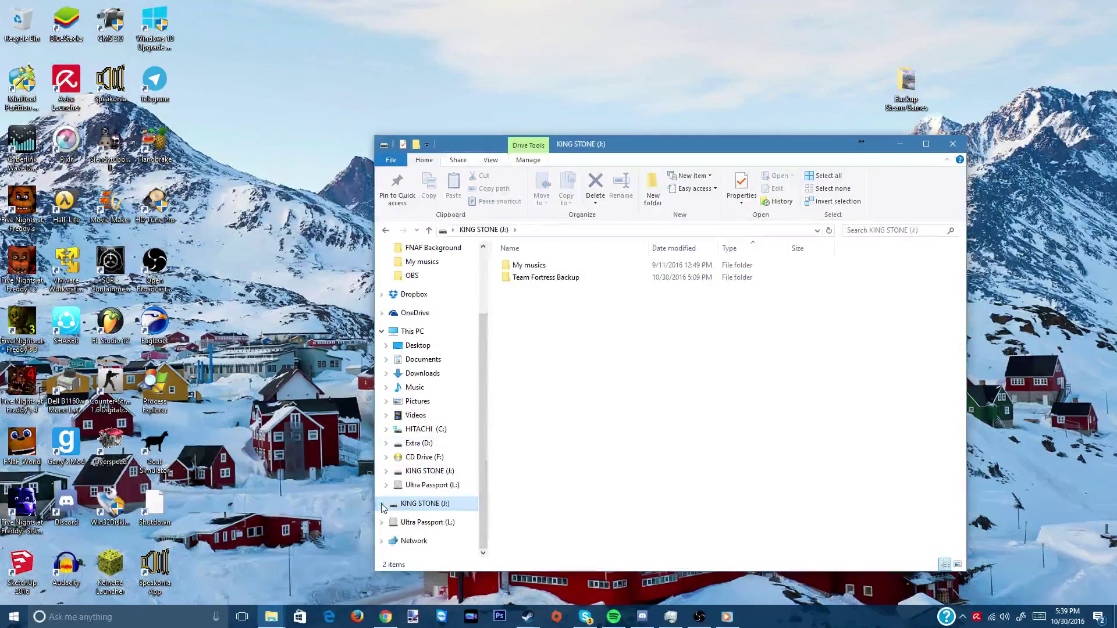
{"action": "left_click", "coordinate": [418, 331]}
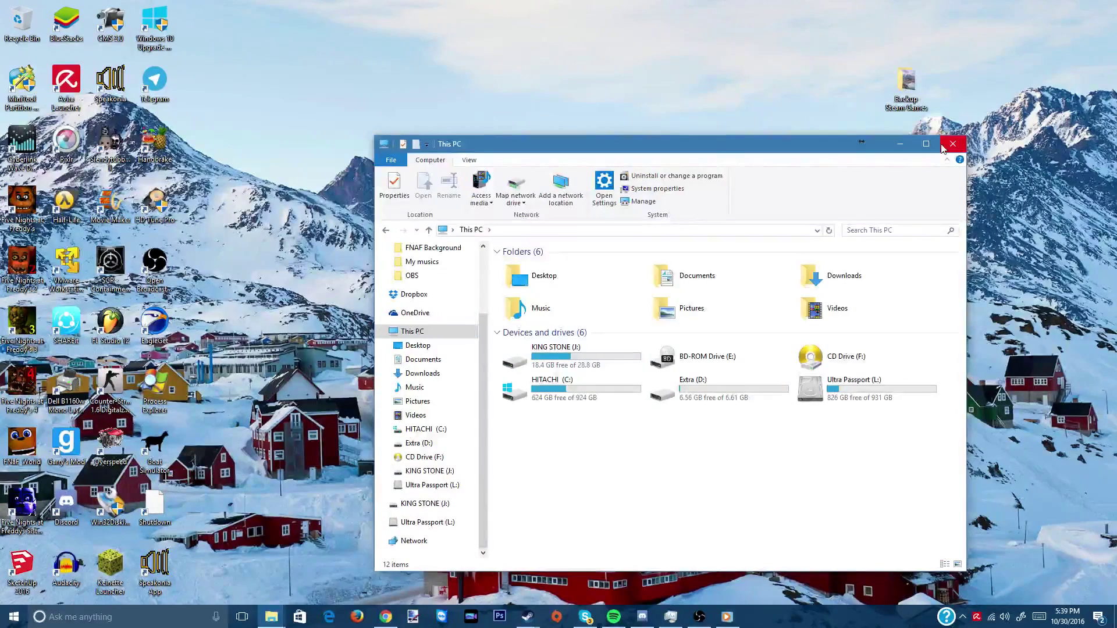
Step: Finish and close the Steam backup wizard, clearing the windows to the desktop
{"action": "left_click", "coordinate": [901, 145]}
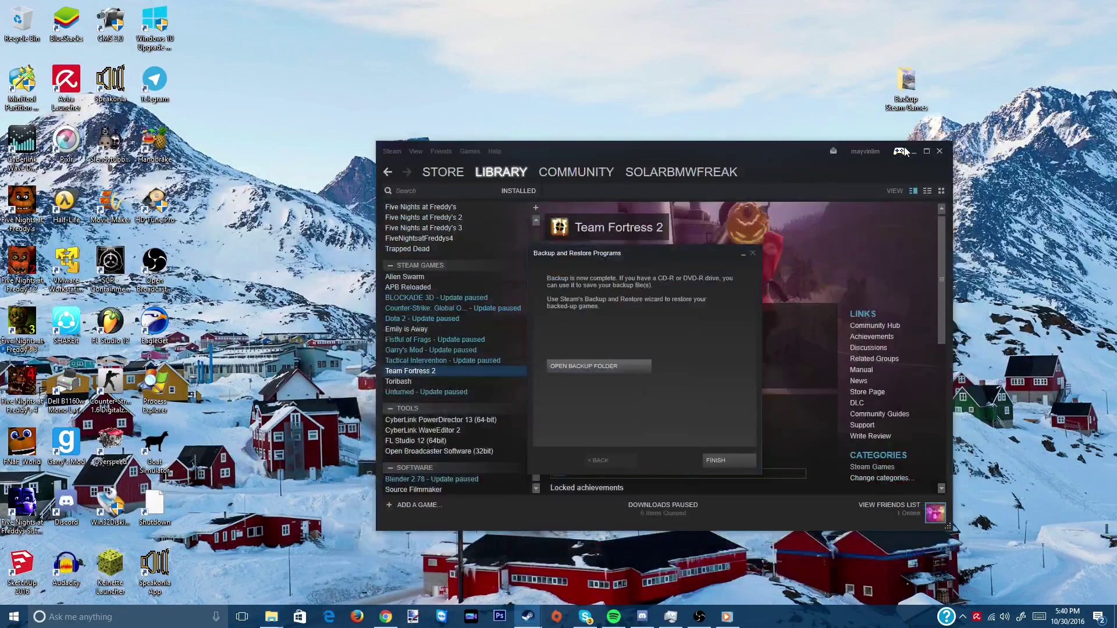
{"action": "left_click", "coordinate": [727, 460]}
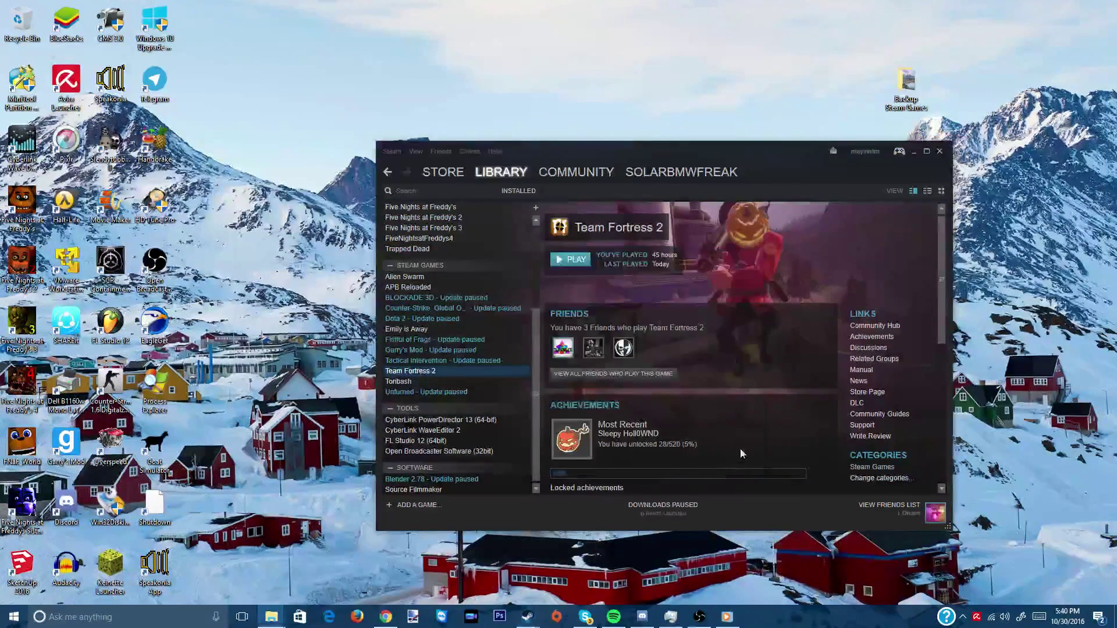
{"action": "left_click", "coordinate": [919, 153]}
Step: Eject the USB Mass Storage Device from the system tray
{"action": "left_click", "coordinate": [963, 617]}
{"action": "left_click", "coordinate": [962, 617]}
{"action": "left_click", "coordinate": [962, 617]}
{"action": "left_click", "coordinate": [1012, 573]}
{"action": "left_click", "coordinate": [1015, 547]}
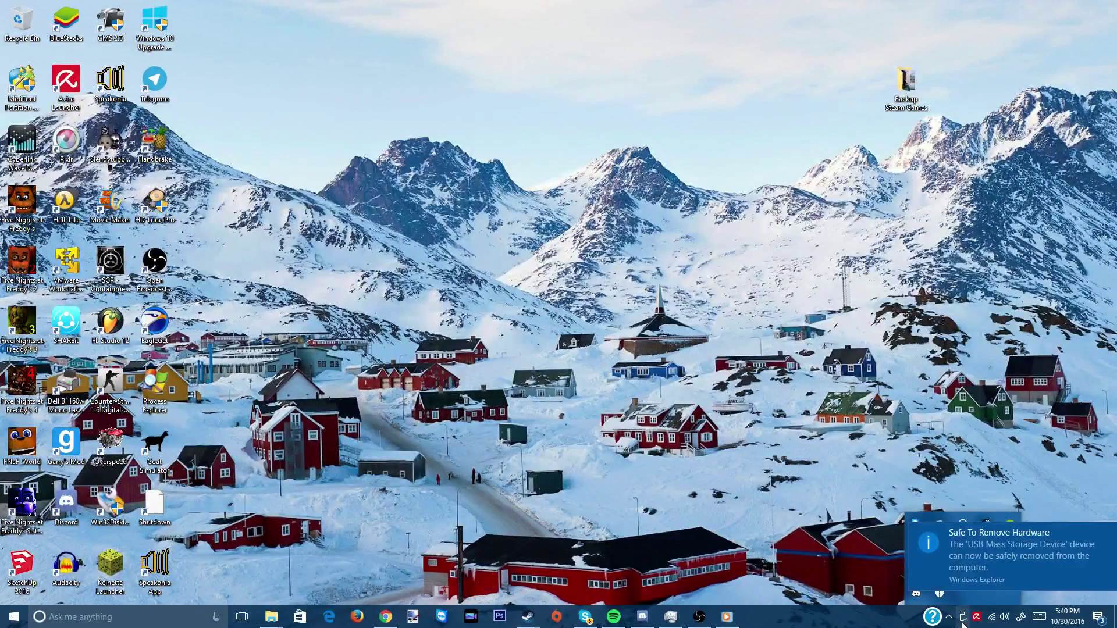
Step: Stop the OBS recording, dismiss the update notice, then restart and minimize OBS
{"action": "left_click", "coordinate": [1073, 527]}
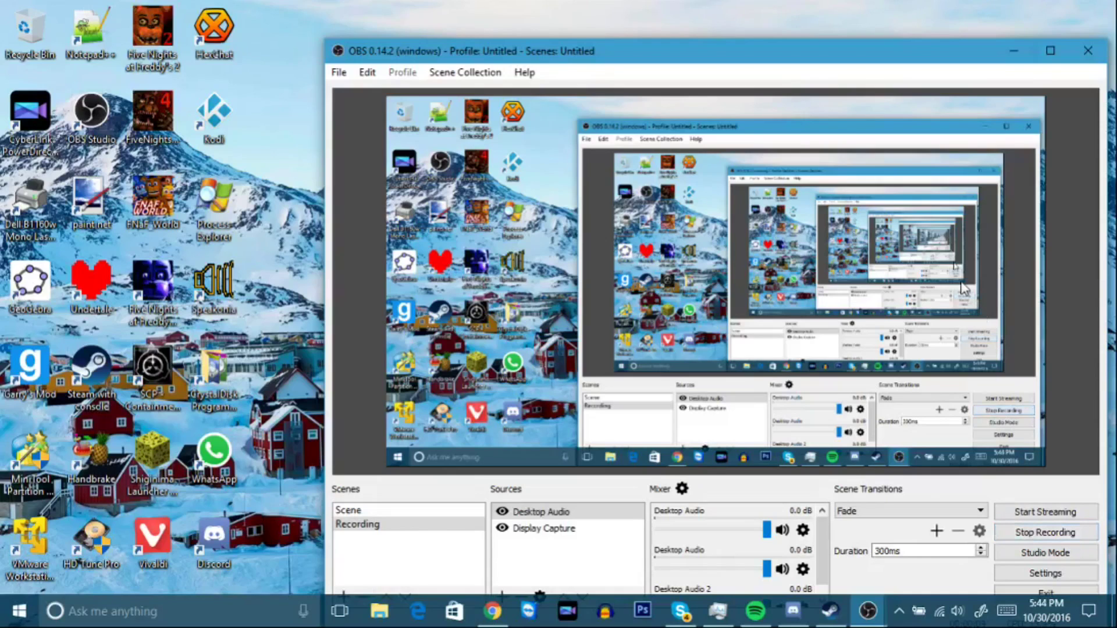
{"action": "key", "text": "ctrl+shift+s"}
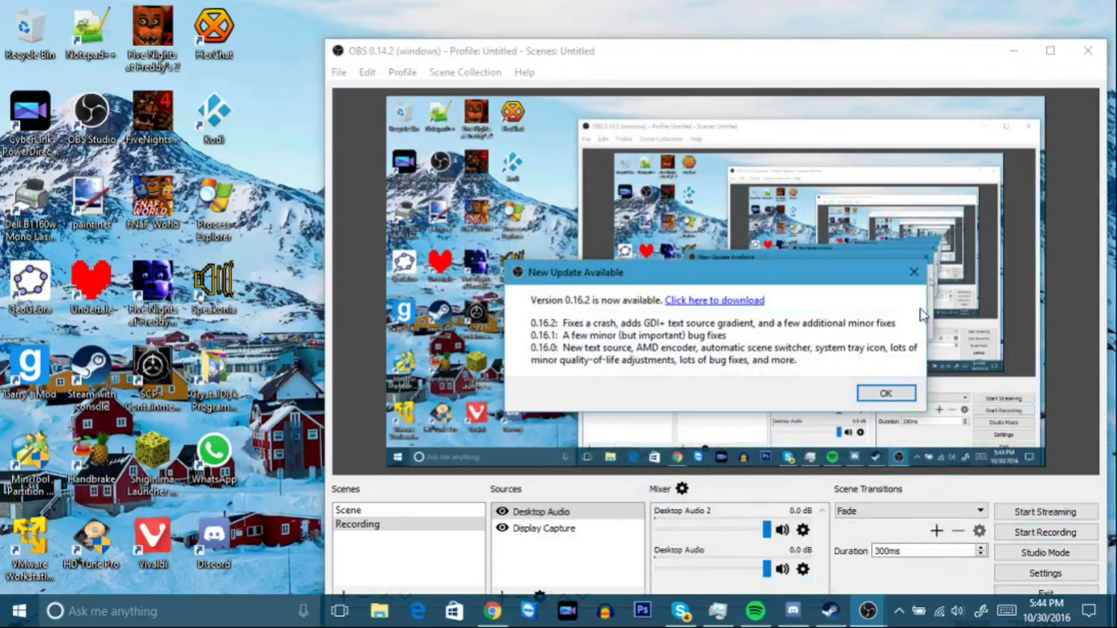
{"action": "left_click", "coordinate": [914, 272]}
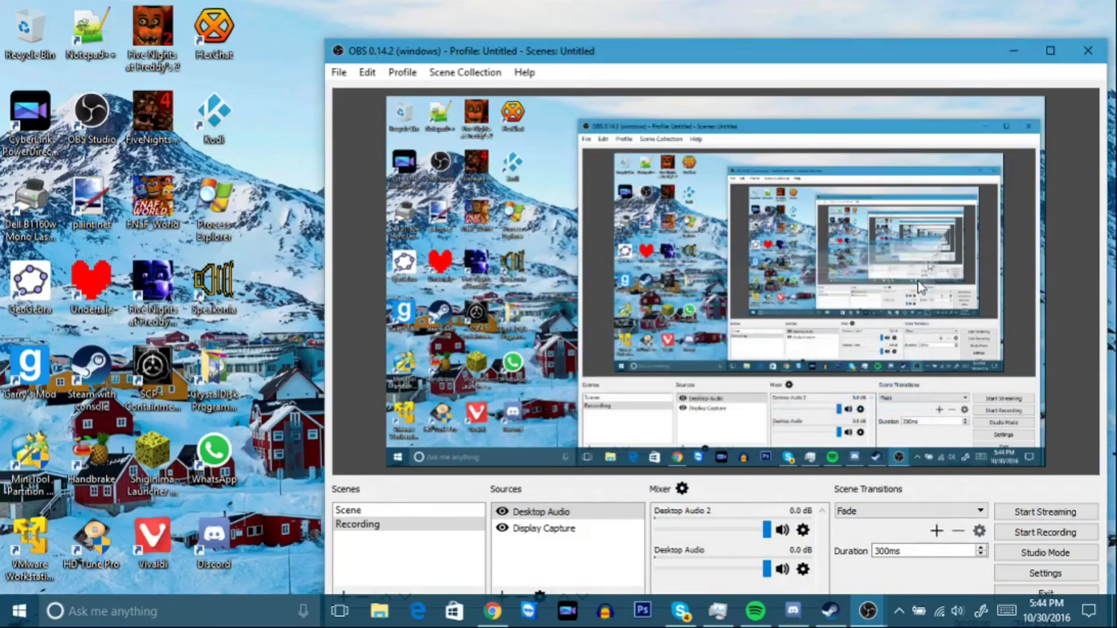
{"action": "left_click", "coordinate": [1088, 50]}
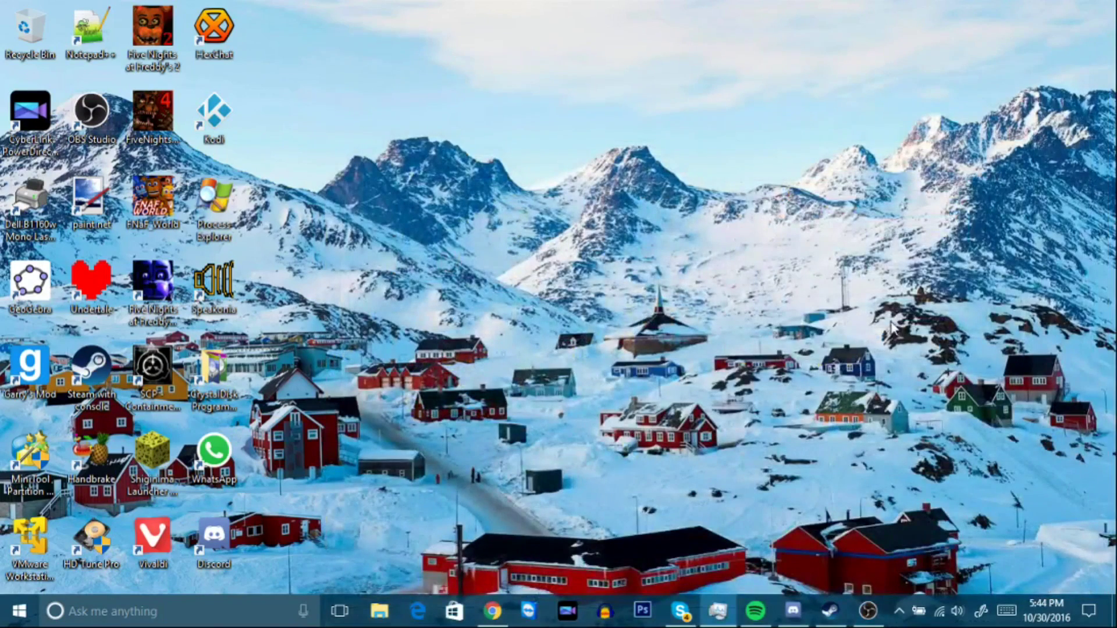
{"action": "left_click", "coordinate": [866, 608]}
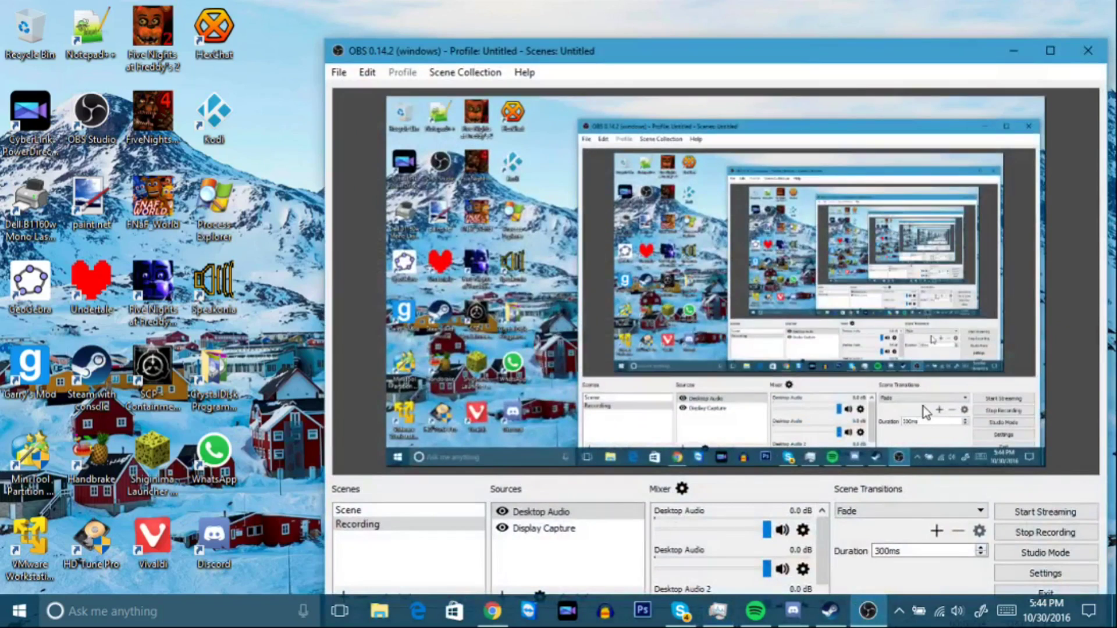
{"action": "left_click", "coordinate": [1014, 56]}
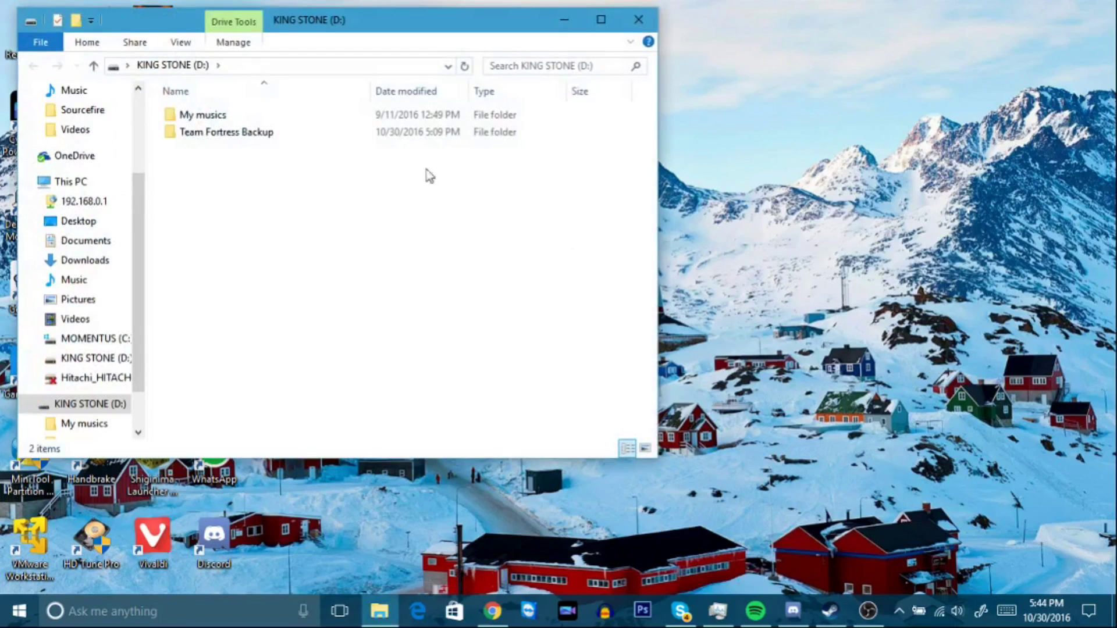
Step: Check the Disk folders in Team Fortress Backup\Team Fortress 2 on KING STONE (D:), then close Explorer
{"action": "double_click", "coordinate": [309, 134]}
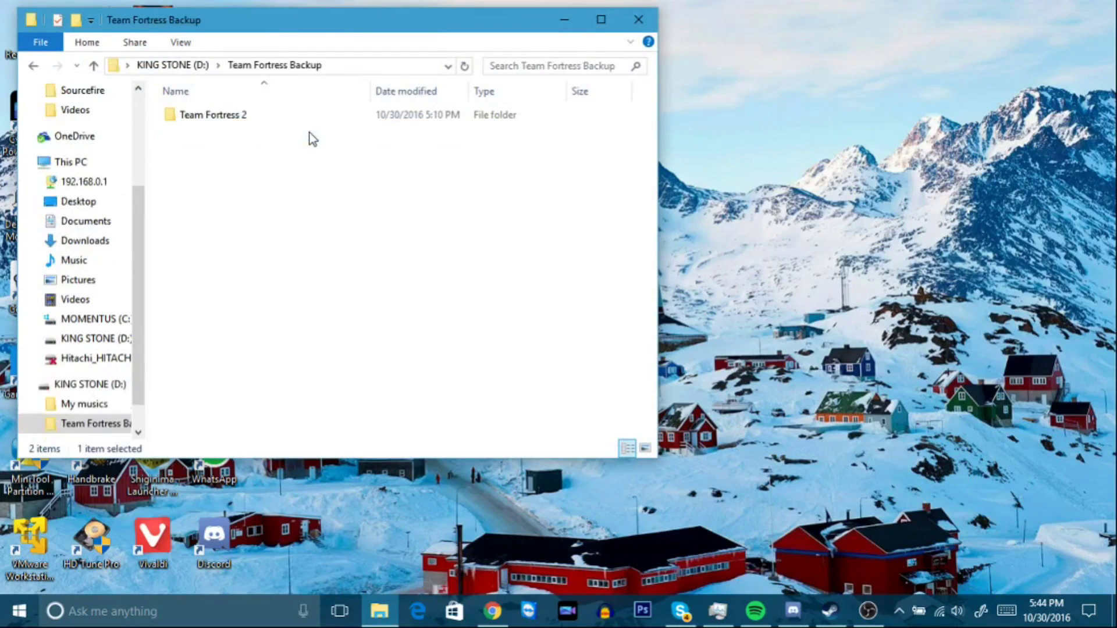
{"action": "double_click", "coordinate": [219, 117]}
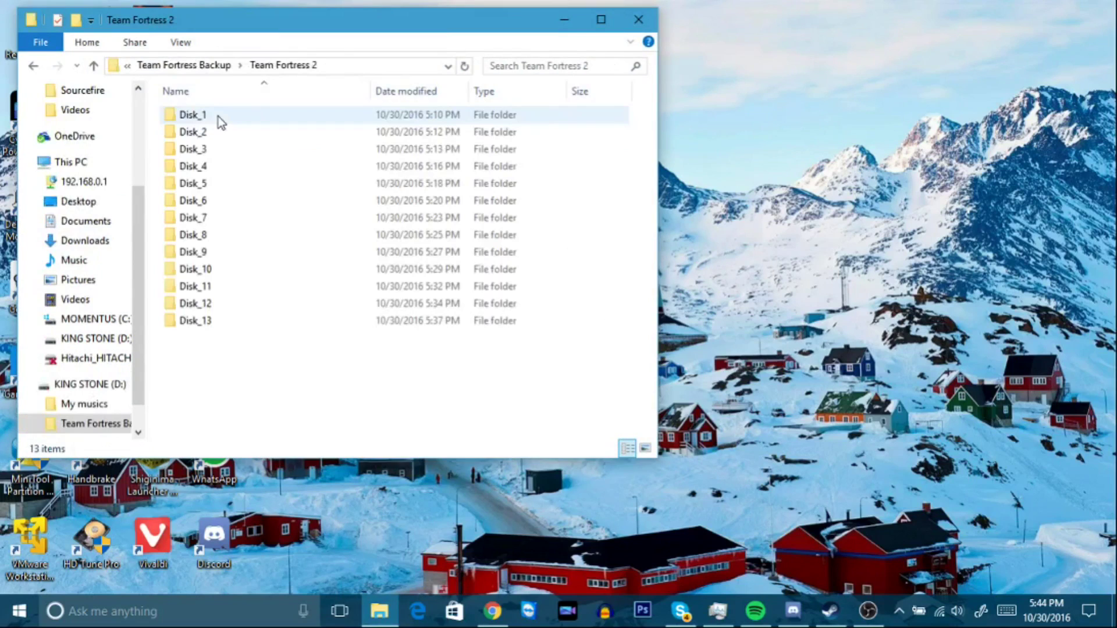
{"action": "left_click", "coordinate": [181, 68]}
{"action": "left_click", "coordinate": [170, 66]}
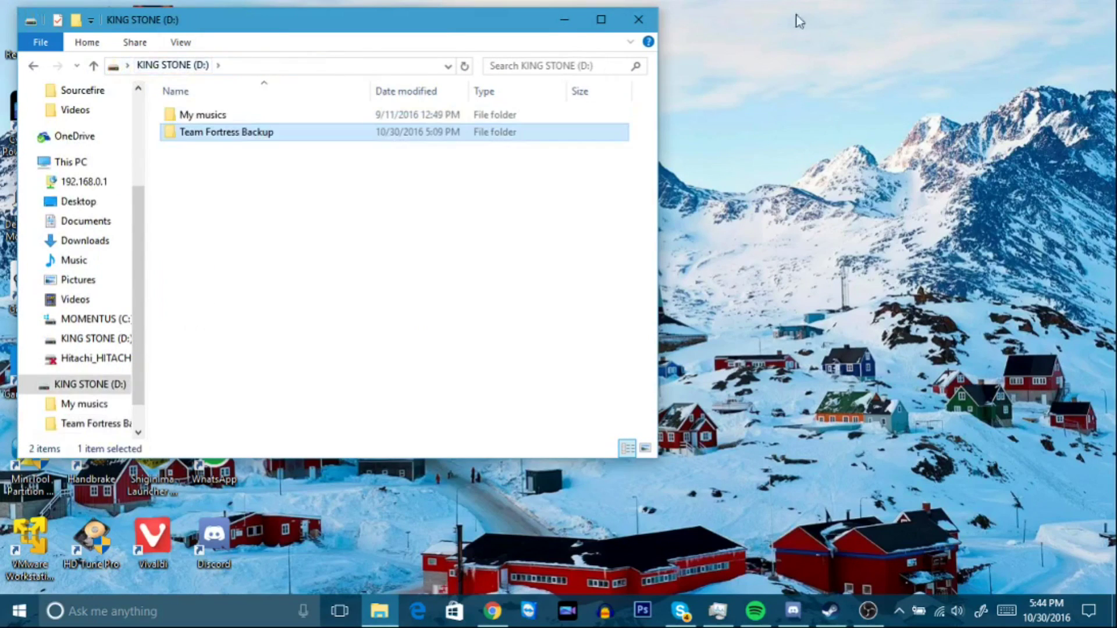
{"action": "left_click", "coordinate": [640, 20]}
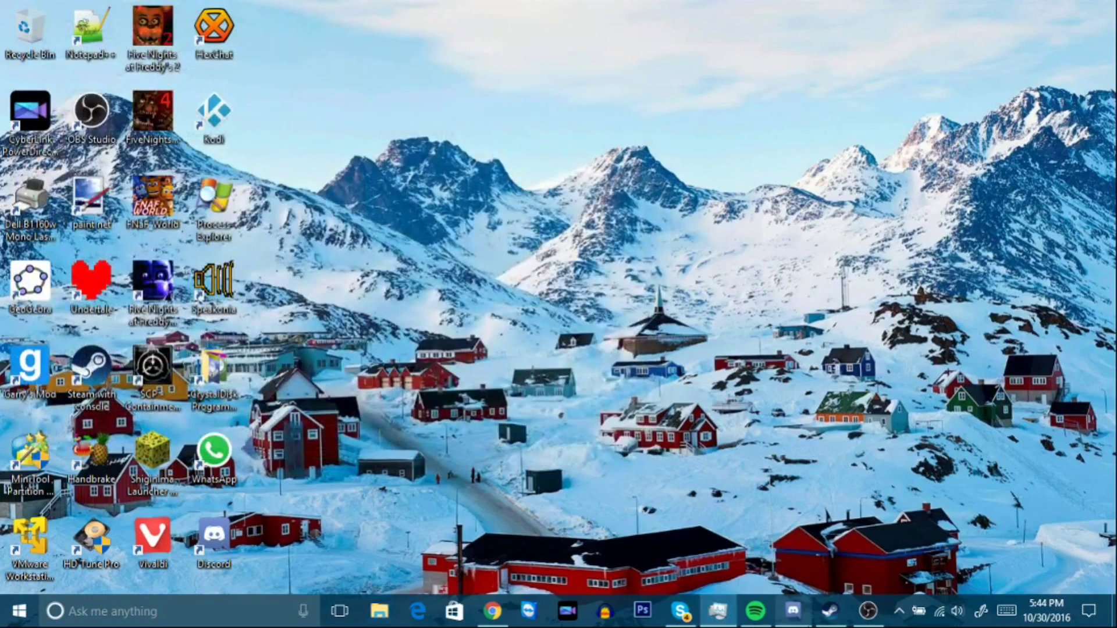
Step: Launch Steam's Backup and Restore wizard and choose to restore a previous backup
{"action": "left_click", "coordinate": [828, 617]}
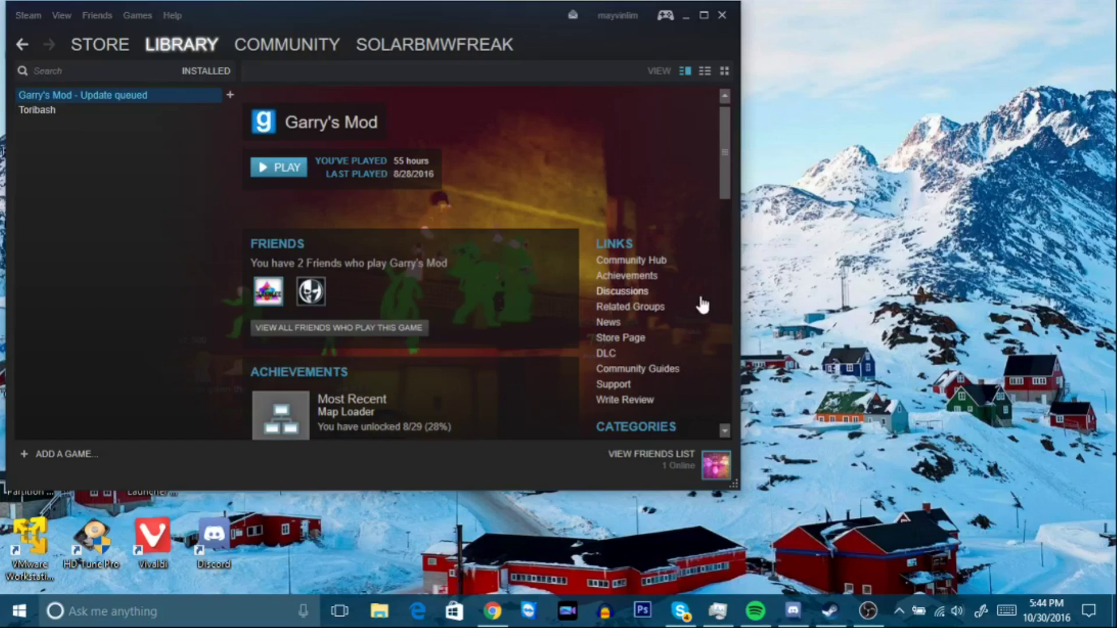
{"action": "left_click", "coordinate": [27, 15]}
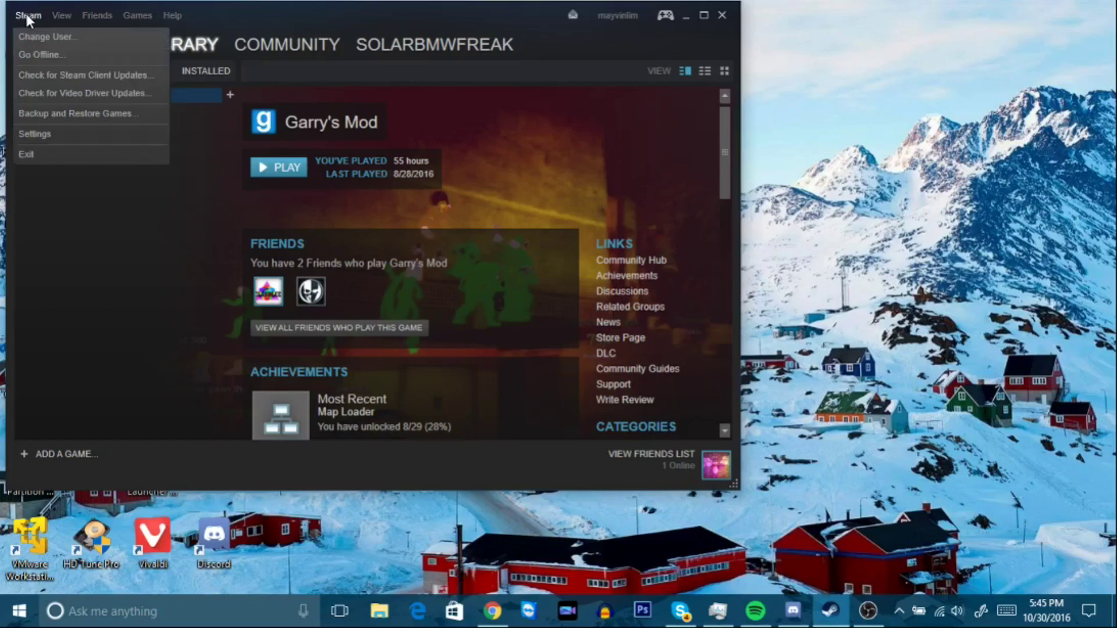
{"action": "left_click", "coordinate": [92, 113]}
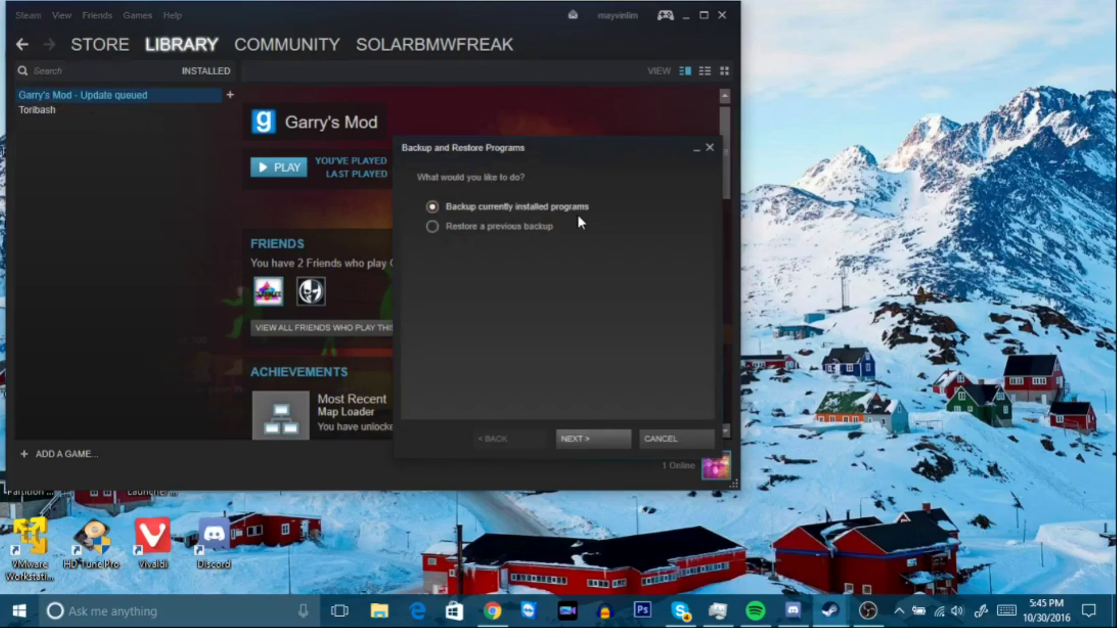
{"action": "left_click", "coordinate": [432, 226]}
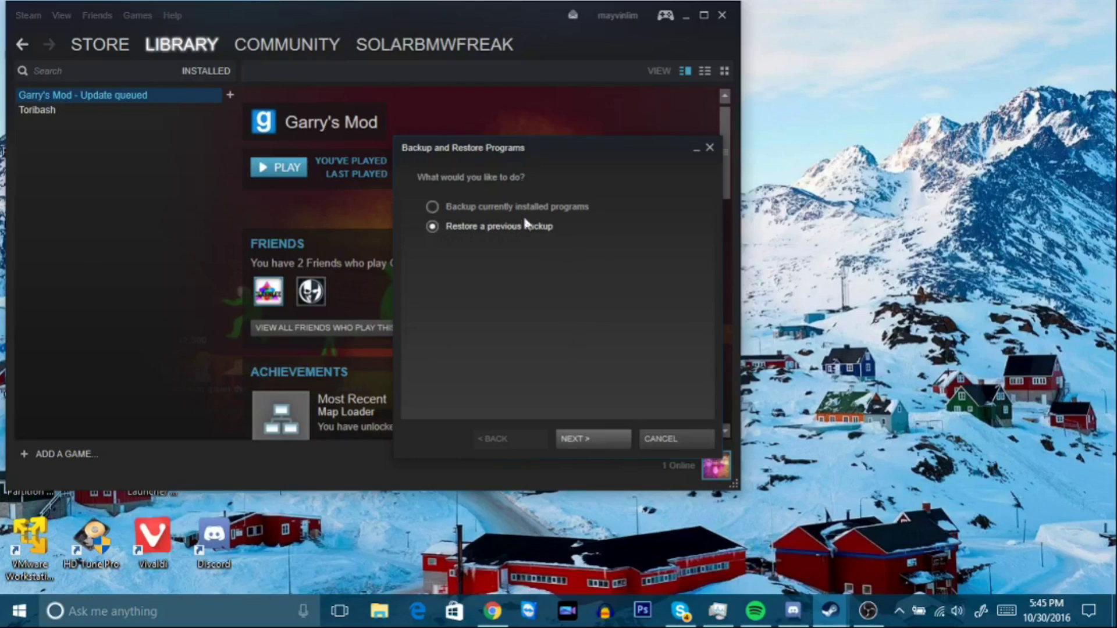
{"action": "left_click", "coordinate": [585, 441]}
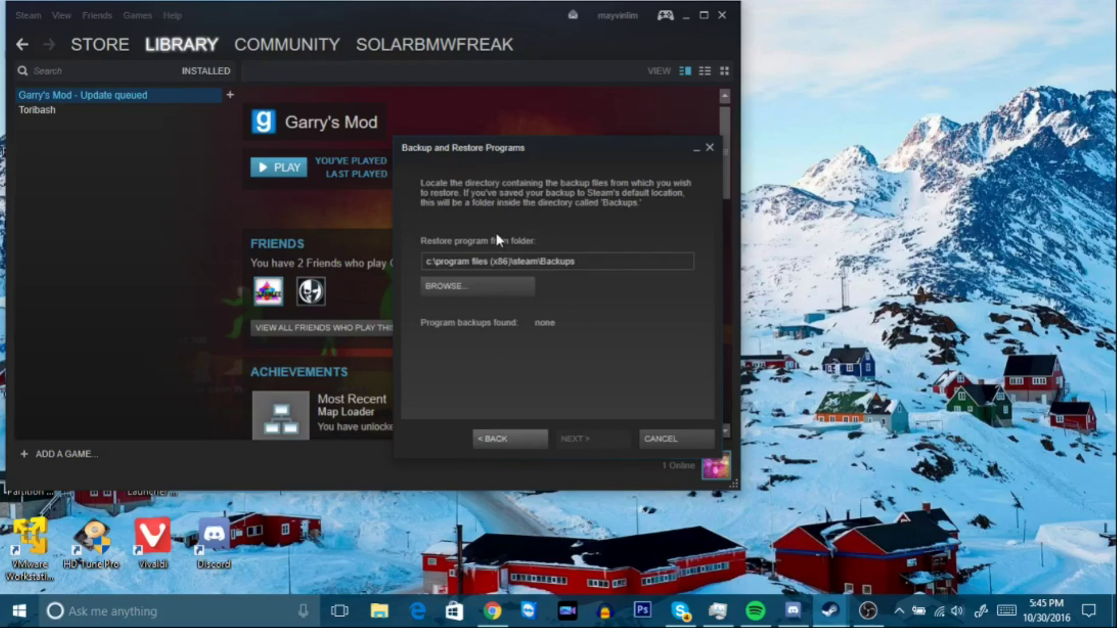
Step: Select D:\Team Fortress Backup\Team Fortress 2\ as the backup folder to restore from
{"action": "left_click", "coordinate": [447, 287]}
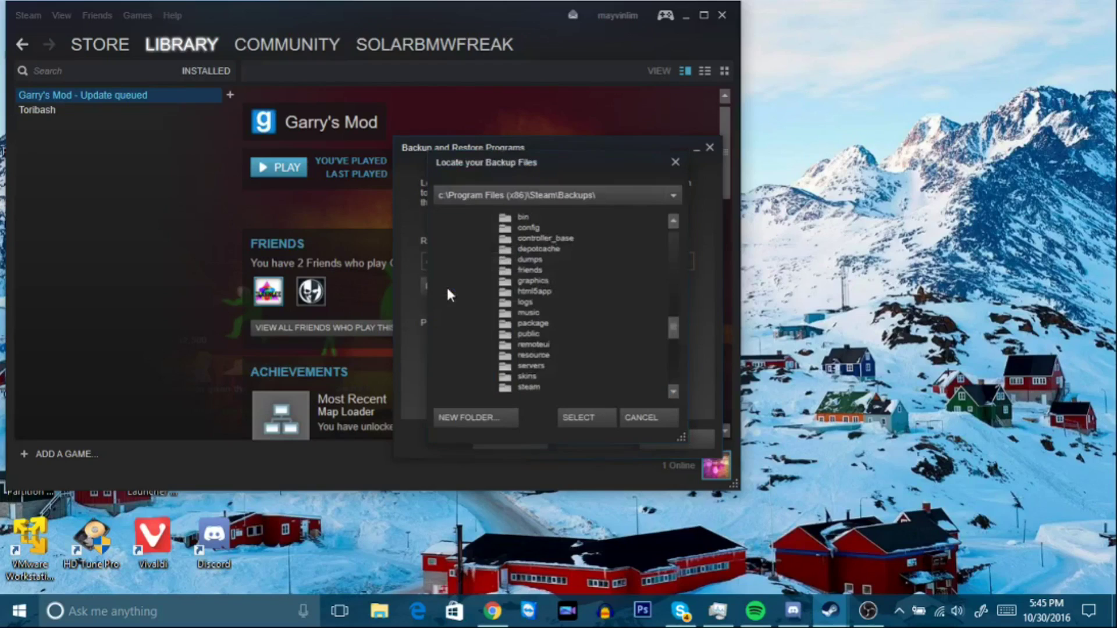
{"action": "left_click", "coordinate": [581, 194]}
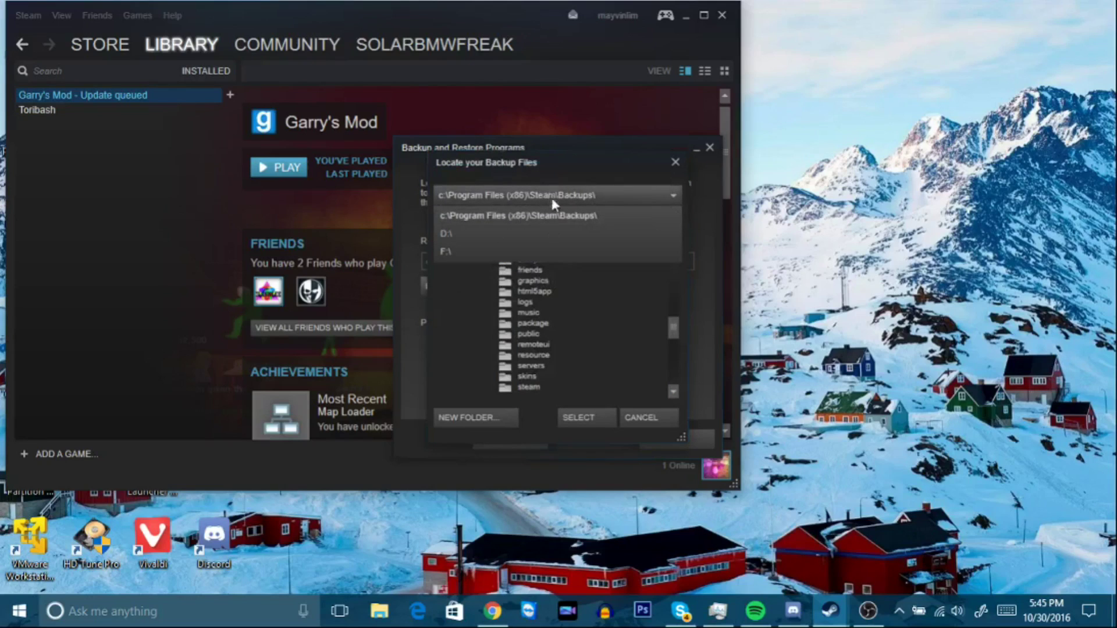
{"action": "key", "text": "Escape"}
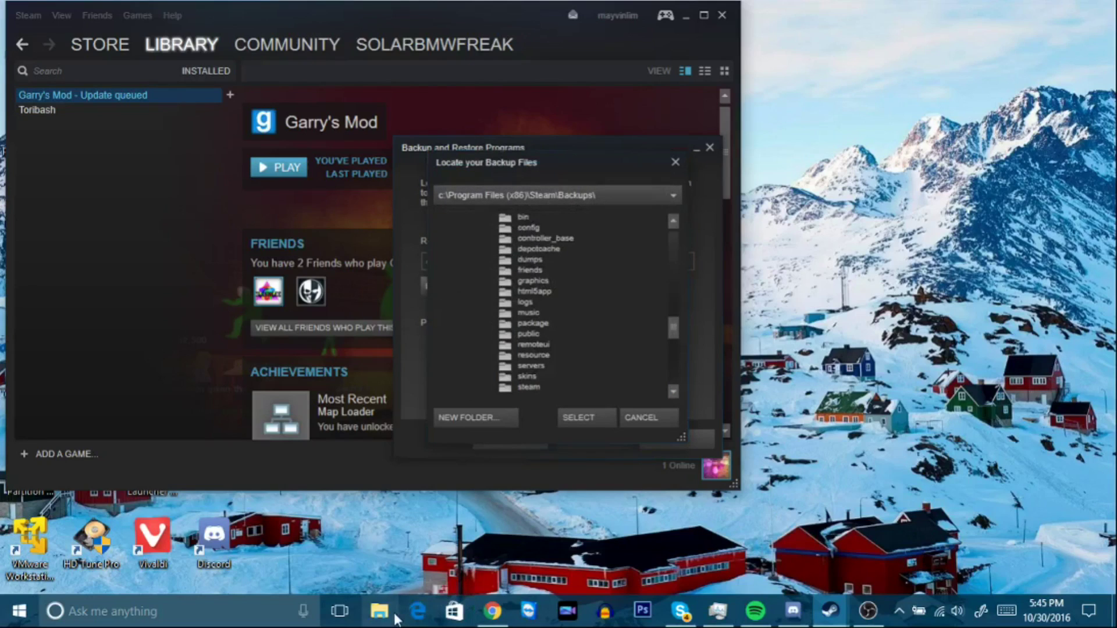
{"action": "left_click", "coordinate": [389, 612]}
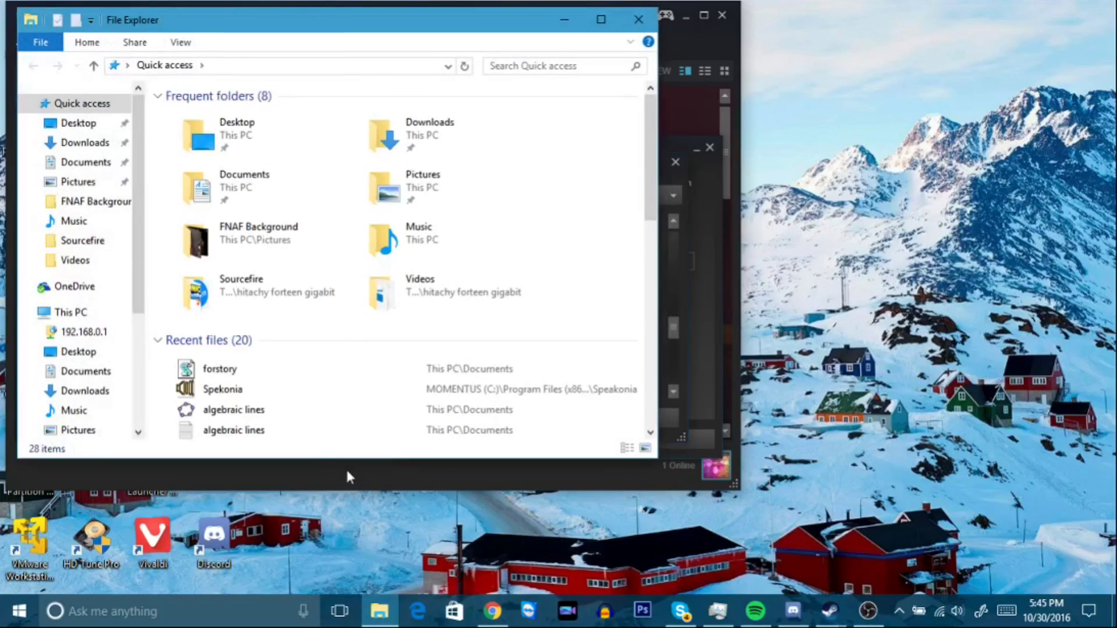
{"action": "left_click", "coordinate": [69, 312]}
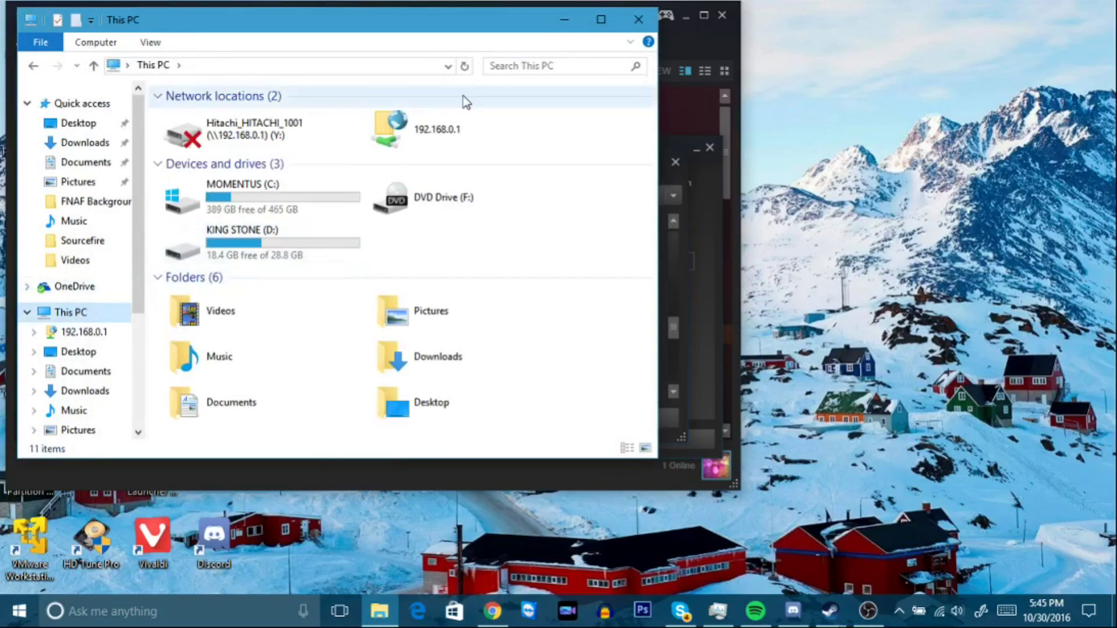
{"action": "left_click", "coordinate": [564, 22]}
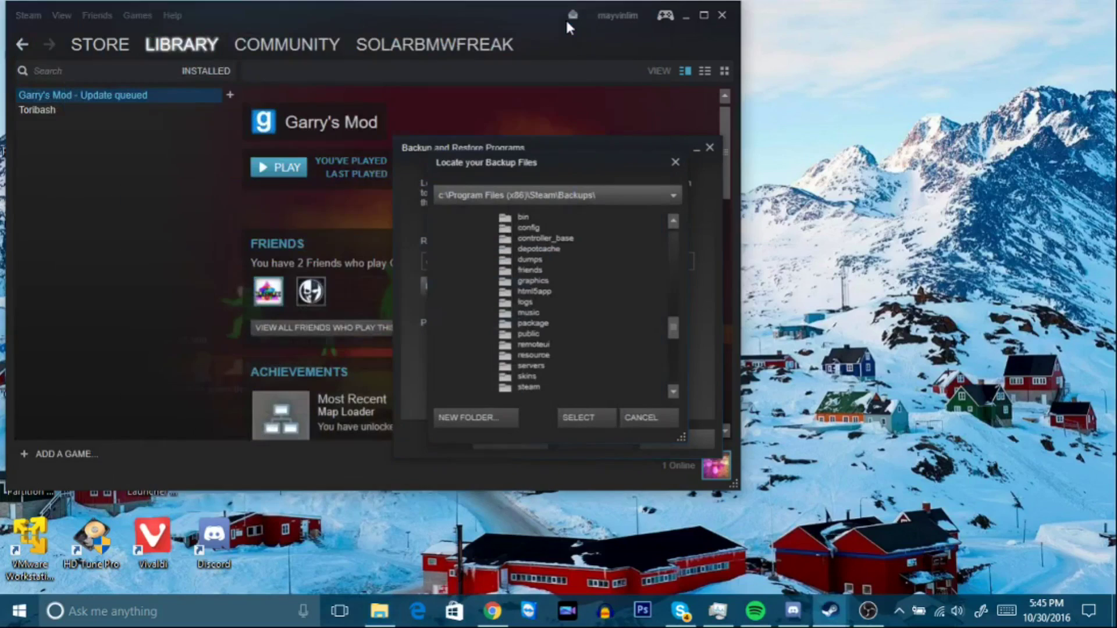
{"action": "left_click", "coordinate": [600, 194]}
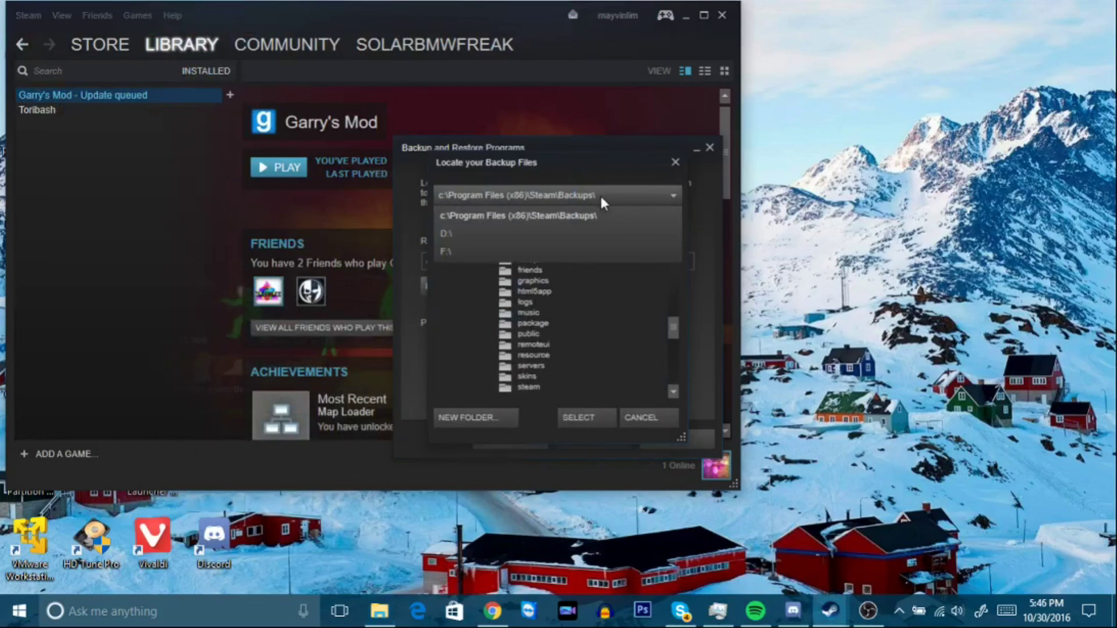
{"action": "left_click", "coordinate": [446, 233]}
{"action": "double_click", "coordinate": [525, 249]}
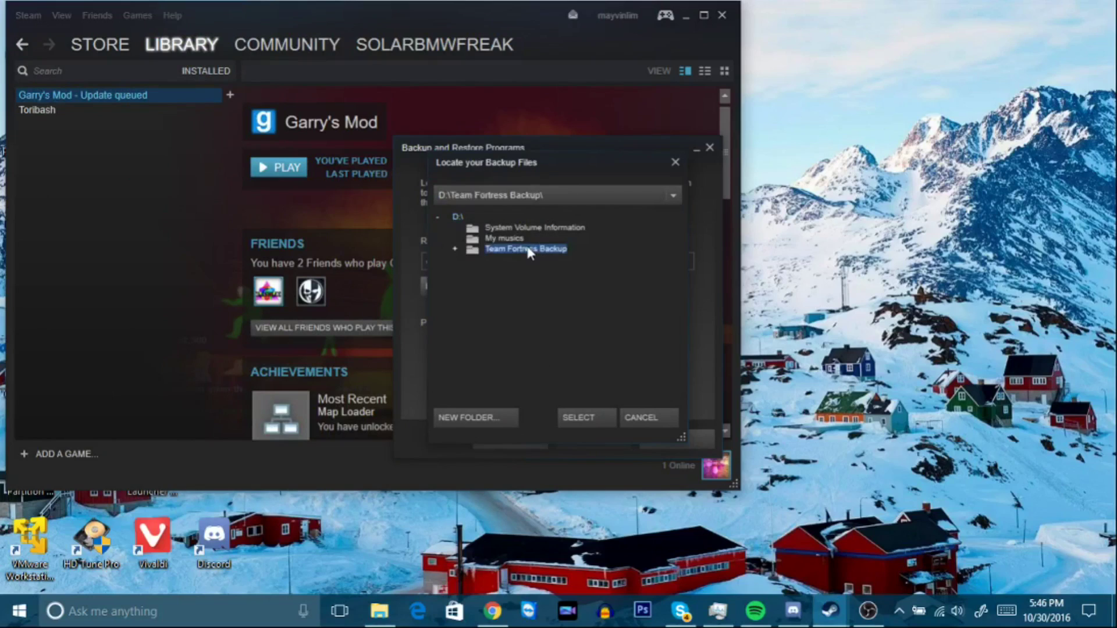
{"action": "left_click", "coordinate": [520, 260]}
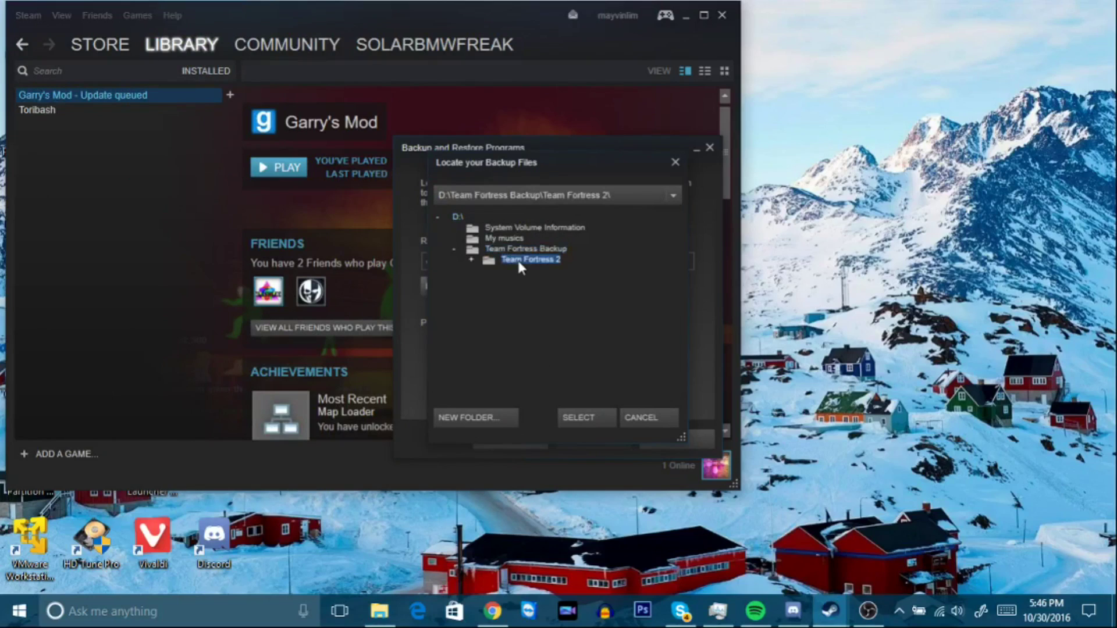
{"action": "left_click", "coordinate": [583, 423]}
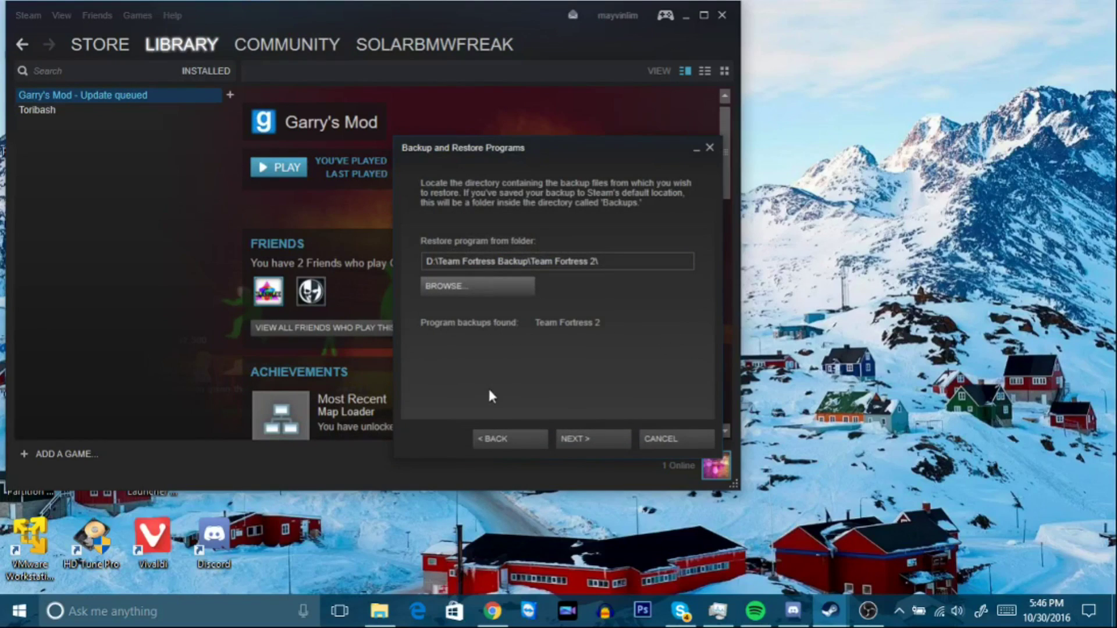
Step: Advance to the Team Fortress 2 install page (18319 MB needed) and minimize the Steam library
{"action": "left_click", "coordinate": [595, 441]}
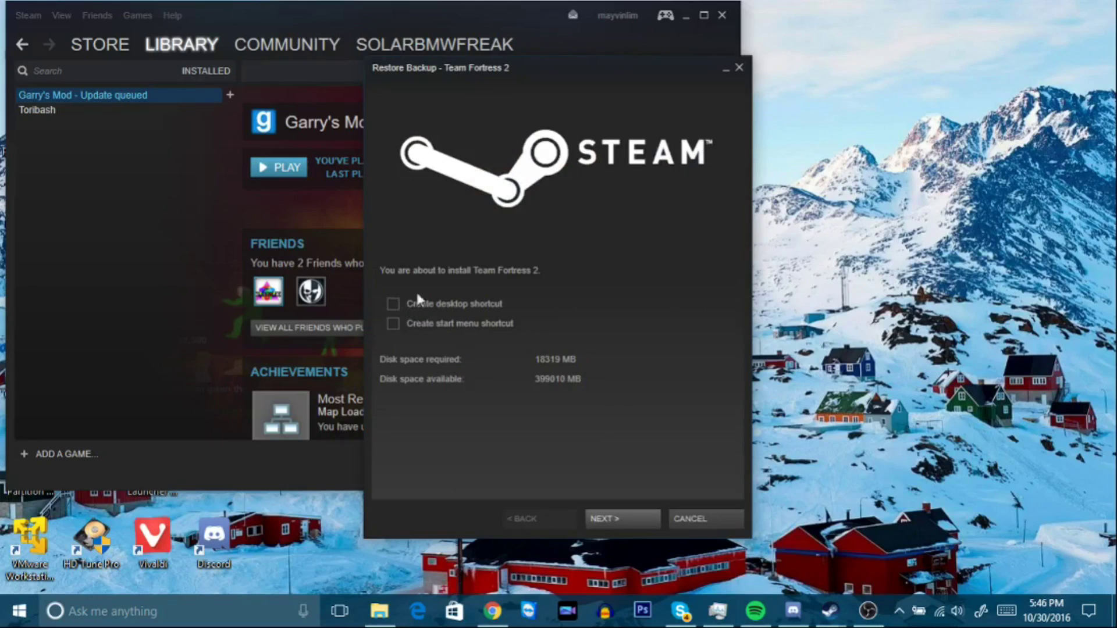
{"action": "left_click", "coordinate": [684, 17]}
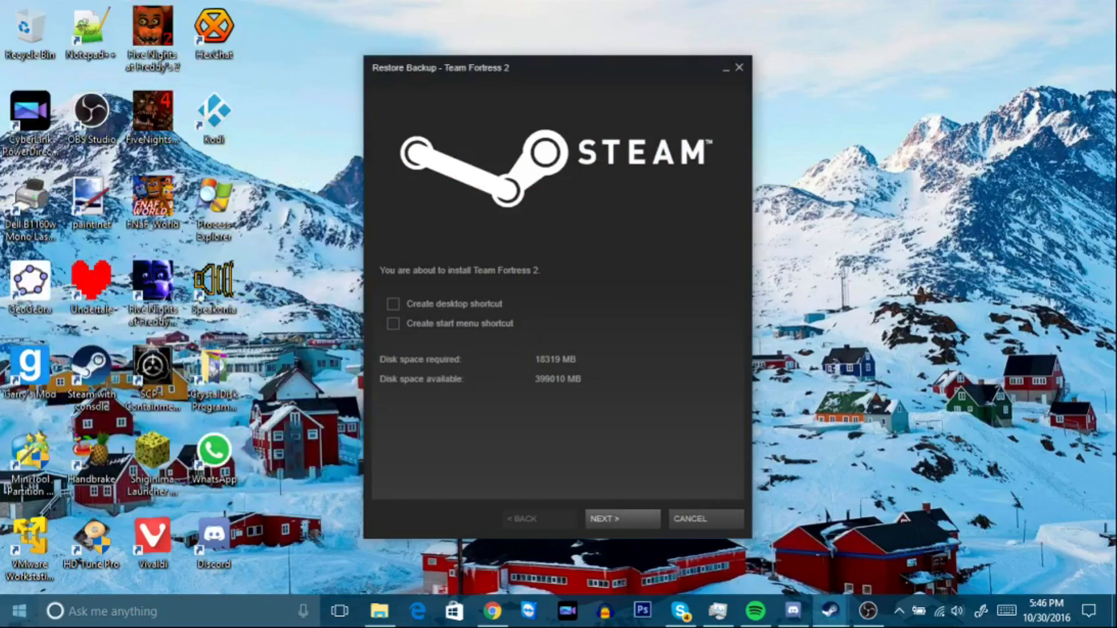
{"action": "left_click", "coordinate": [18, 611]}
{"action": "scroll", "coordinate": [102, 483], "scroll_direction": "down", "scroll_amount": 1}
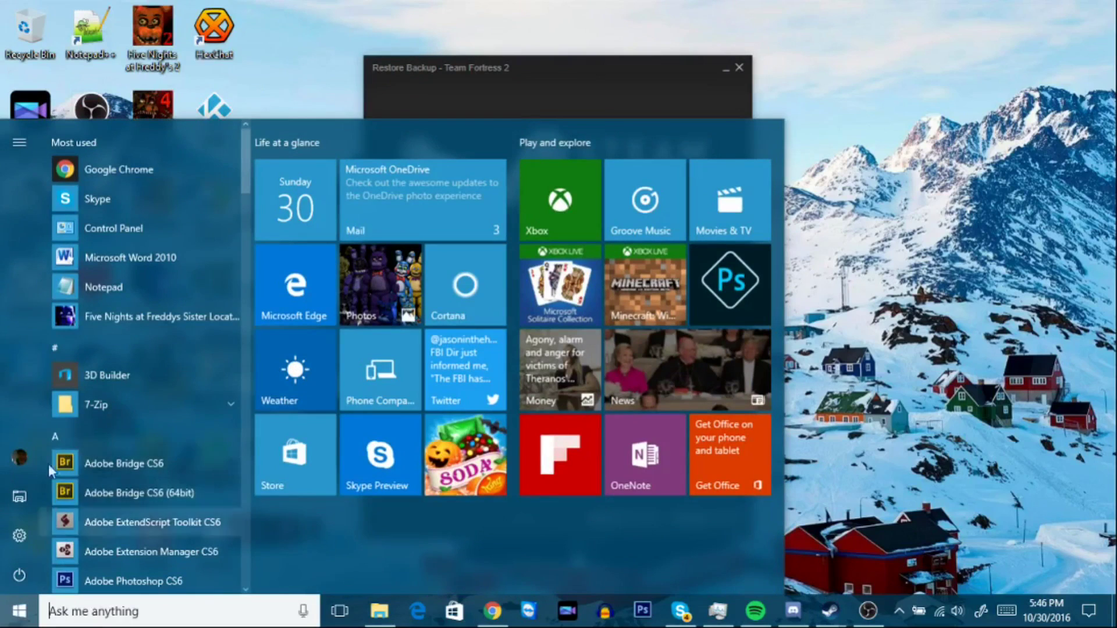
{"action": "left_click", "coordinate": [17, 611]}
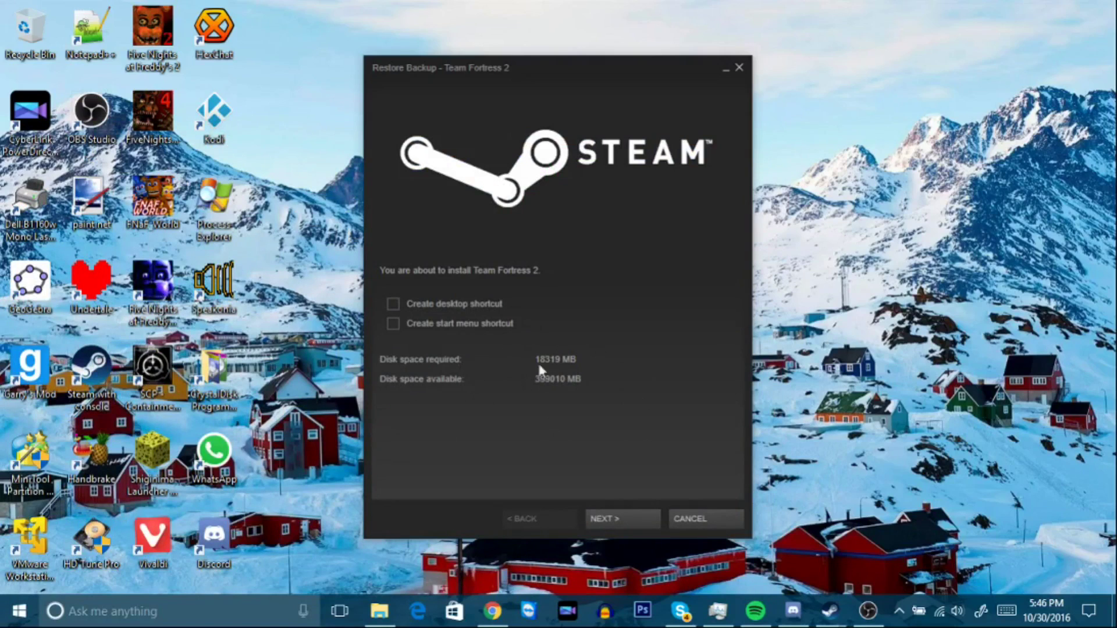
Step: Begin the Team Fortress 2 restore with no shortcuts created
{"action": "left_click", "coordinate": [625, 516]}
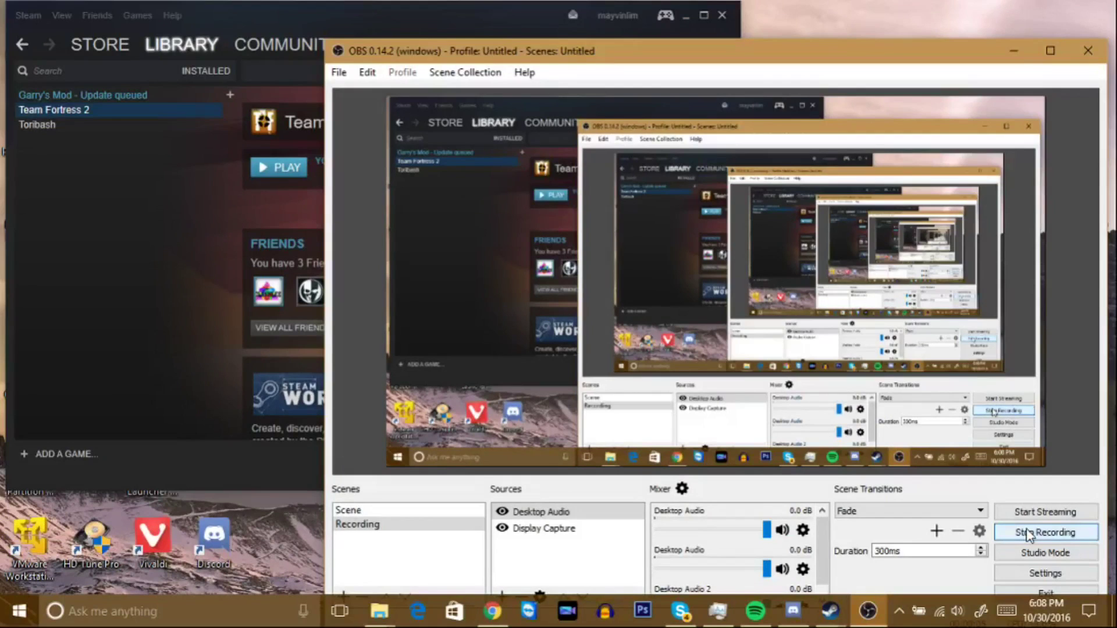
Step: Start a new OBS recording and minimize OBS to reveal the restore-complete dialog
{"action": "left_click", "coordinate": [1027, 533]}
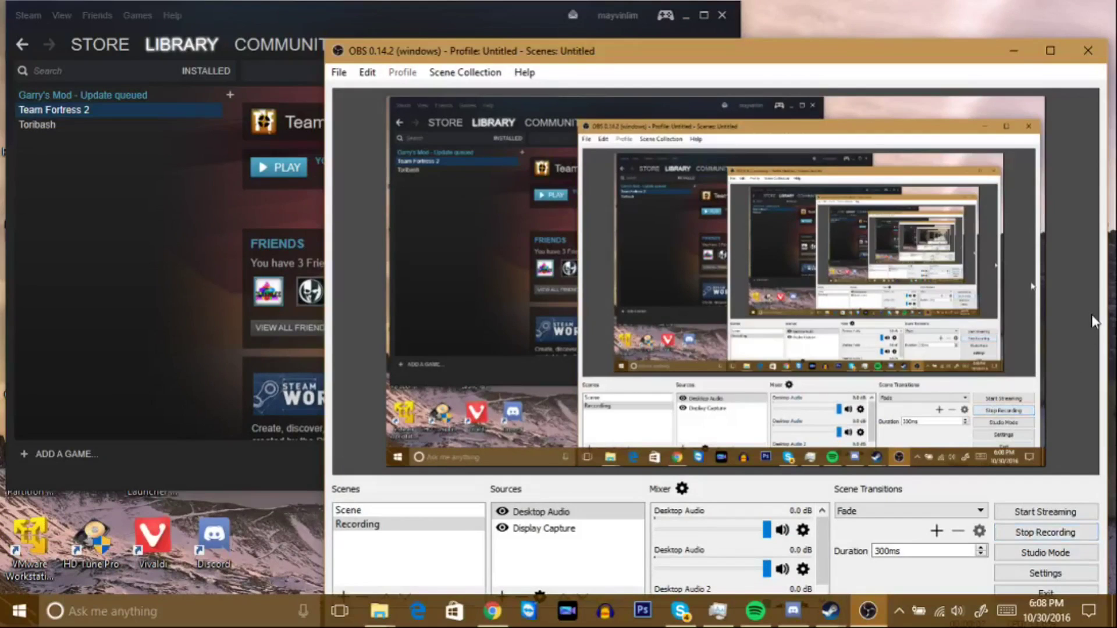
{"action": "left_click", "coordinate": [1018, 60]}
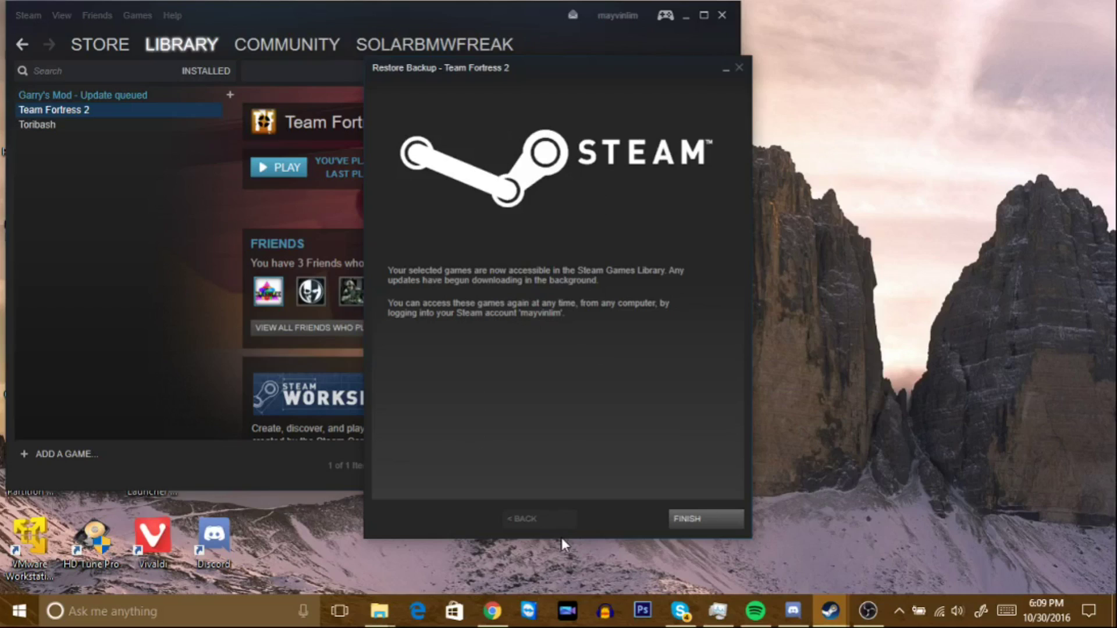
Step: Finish the Restore Backup wizard and minimize the Steam window
{"action": "left_click", "coordinate": [705, 526]}
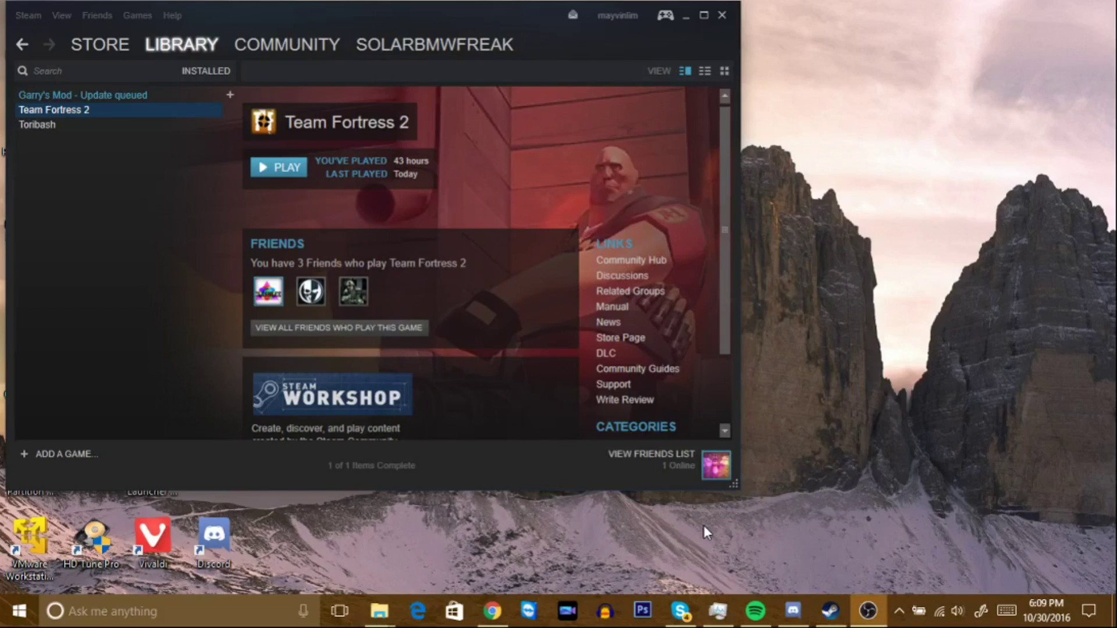
{"action": "left_click", "coordinate": [686, 15]}
Step: Delete the Team Fortress Backup folder from the KING STONE (D:) drive, confirming the deletion
{"action": "mouse_move", "coordinate": [378, 611]}
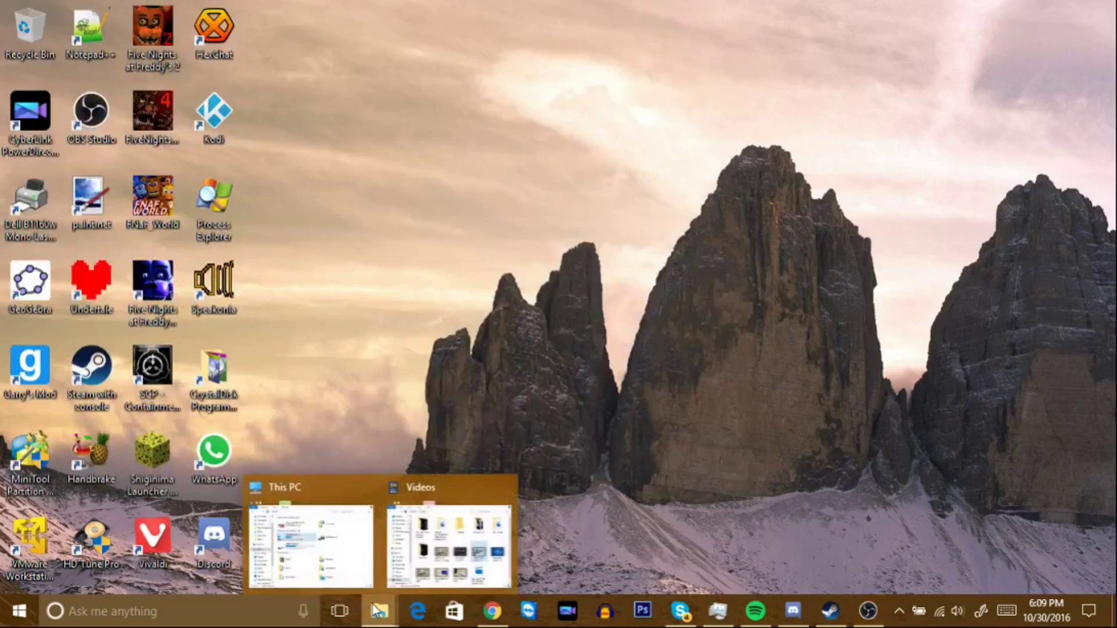
{"action": "left_click", "coordinate": [315, 532]}
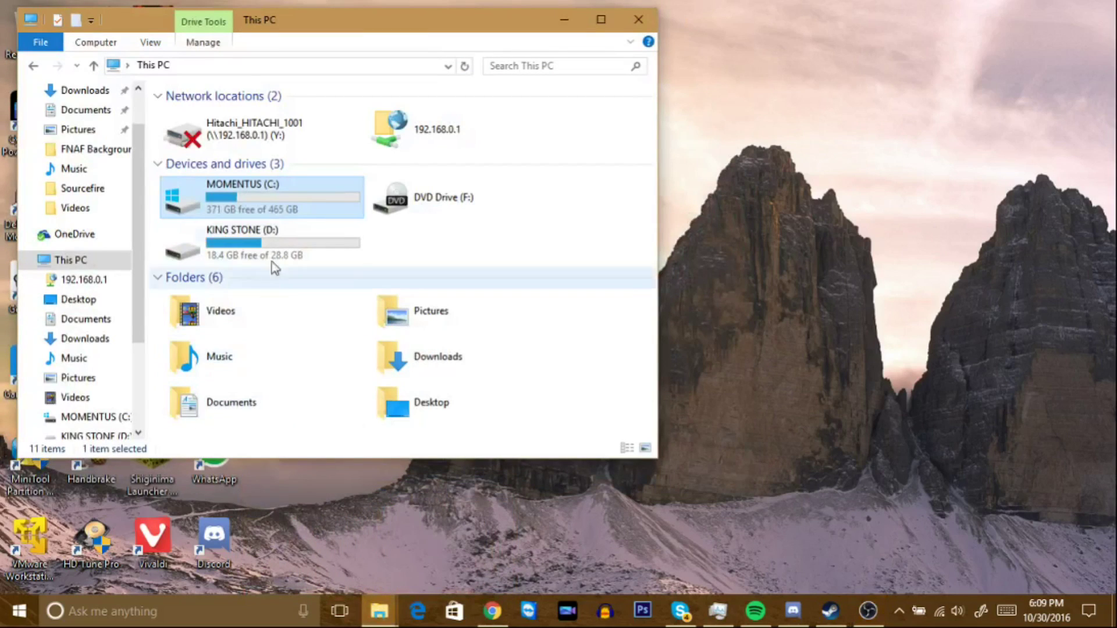
{"action": "double_click", "coordinate": [288, 230]}
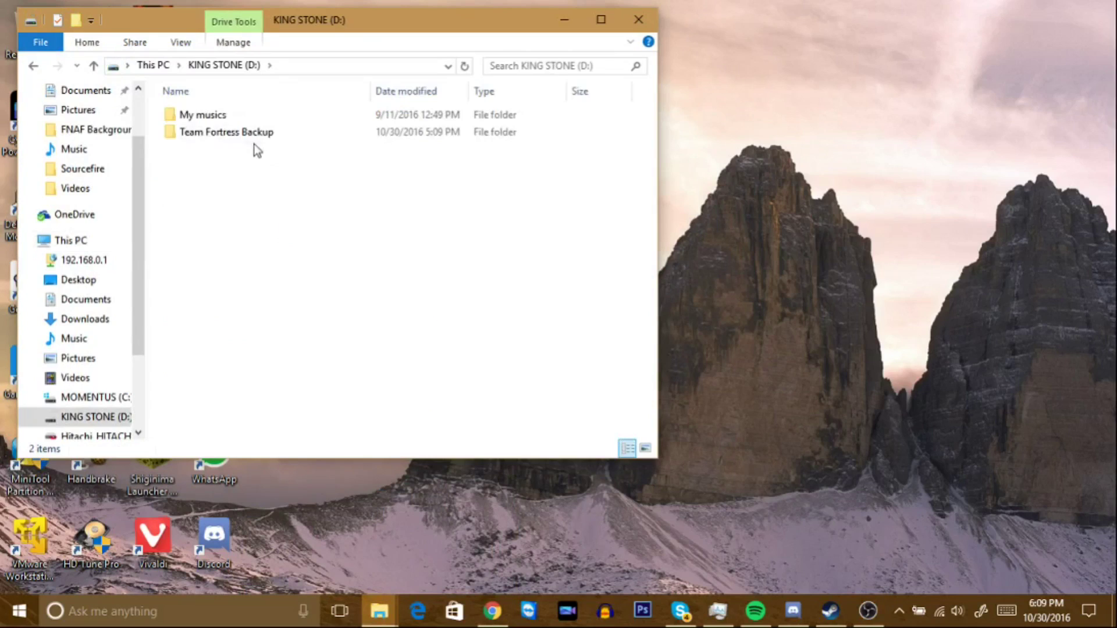
{"action": "left_click", "coordinate": [249, 137]}
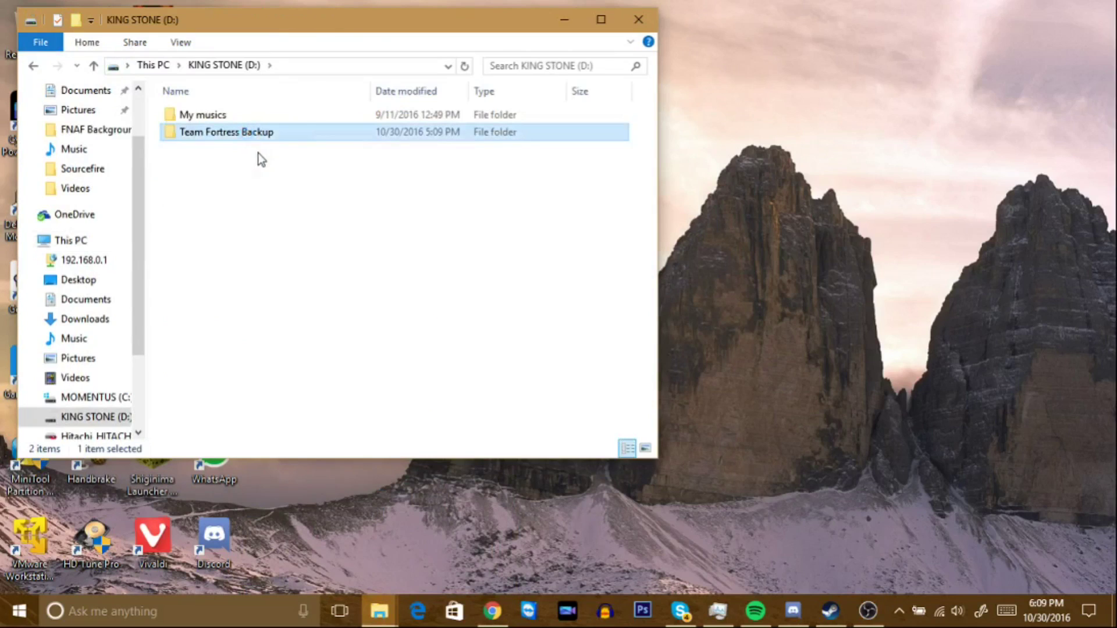
{"action": "right_click", "coordinate": [248, 135]}
{"action": "left_click", "coordinate": [279, 492]}
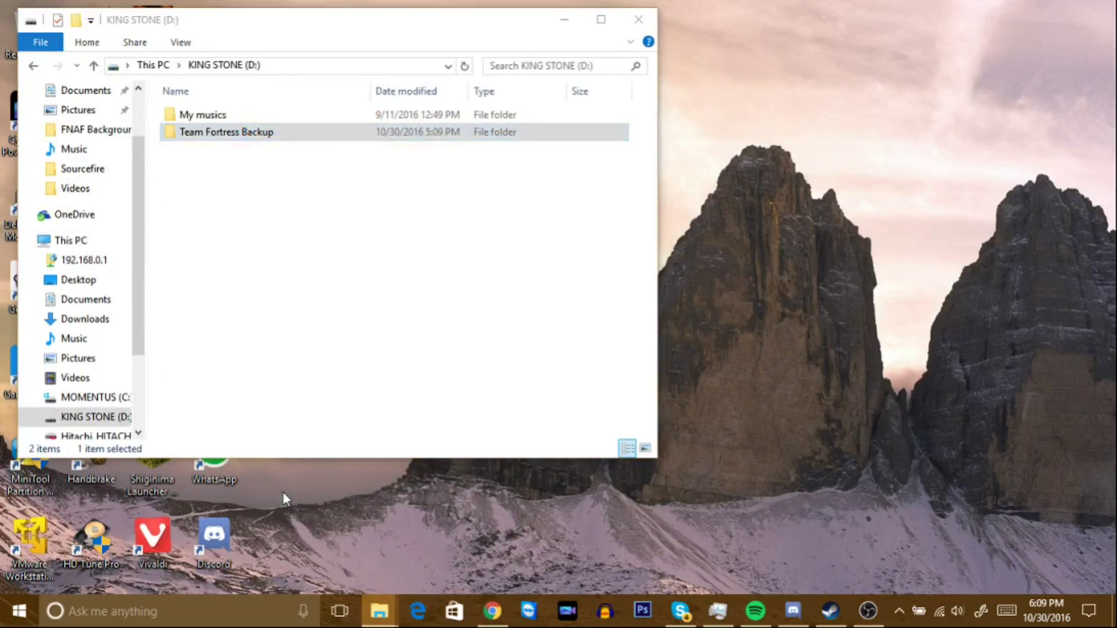
{"action": "left_click", "coordinate": [611, 377]}
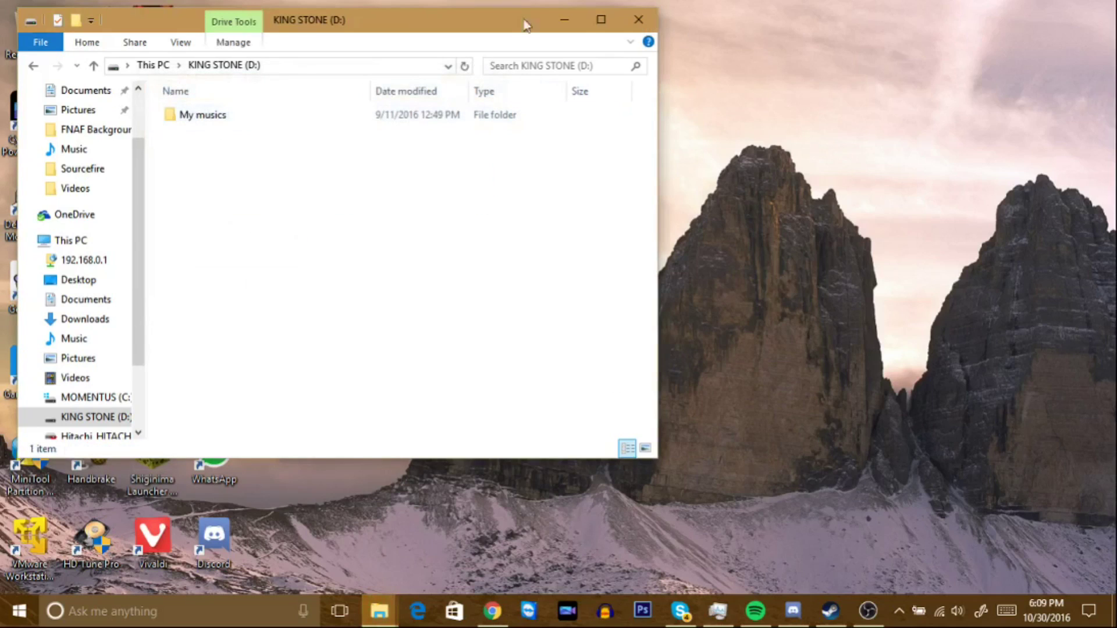
Step: Check that the Recycle Bin is empty, then close it
{"action": "left_click", "coordinate": [575, 26]}
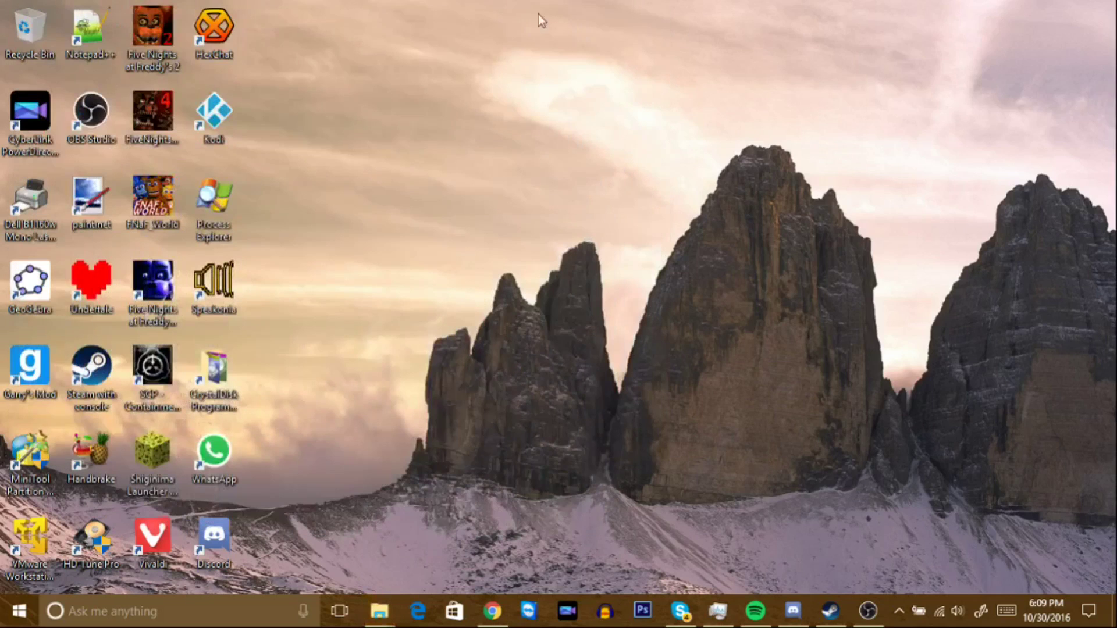
{"action": "double_click", "coordinate": [26, 28]}
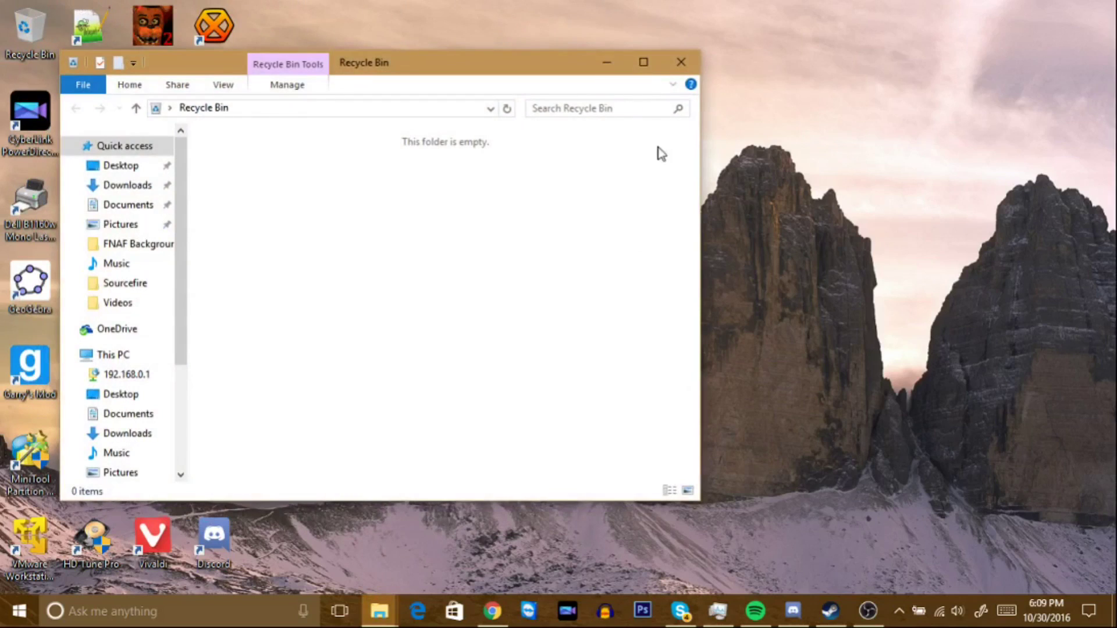
{"action": "left_click", "coordinate": [689, 70]}
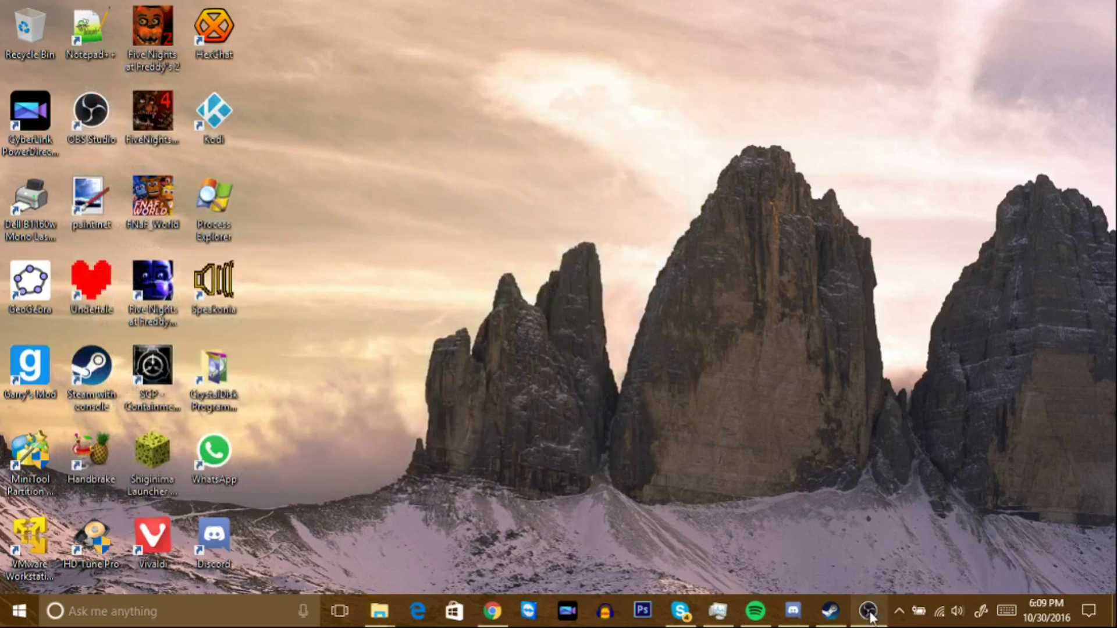
Step: Check that Team Fortress 2 is Ready to Play in Downloads, clear the entry, then view installed games
{"action": "left_click", "coordinate": [819, 615]}
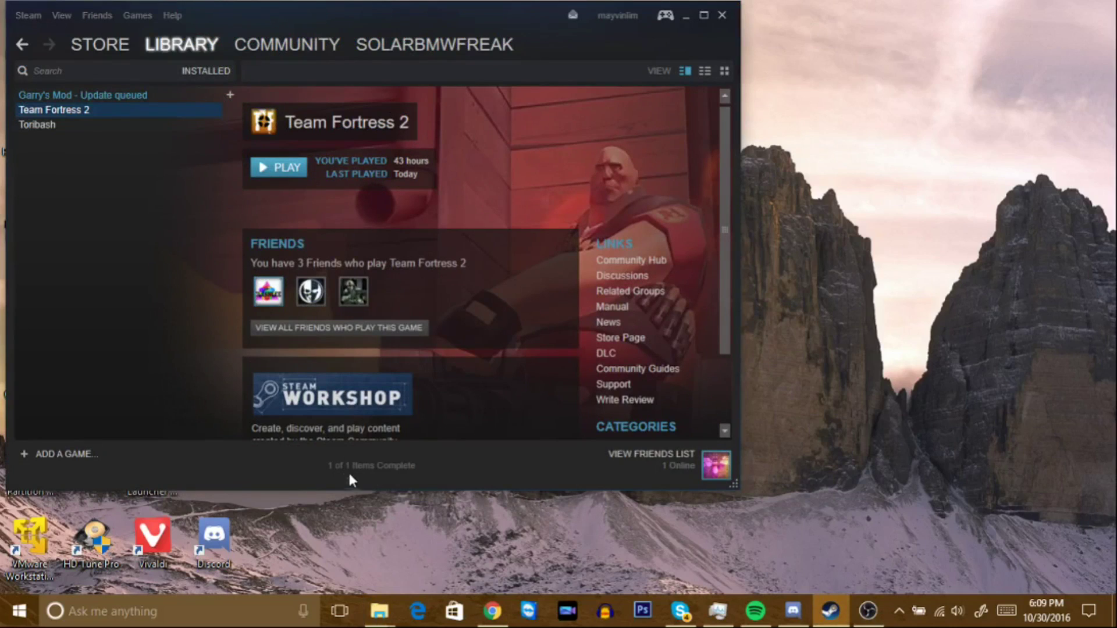
{"action": "mouse_move", "coordinate": [181, 45]}
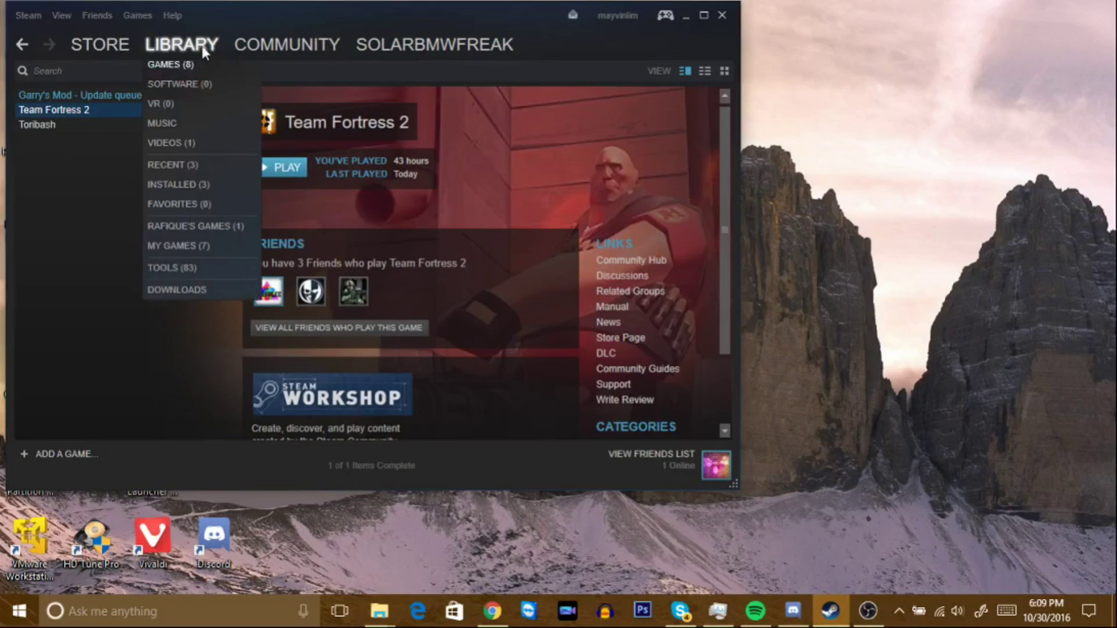
{"action": "left_click", "coordinate": [174, 290]}
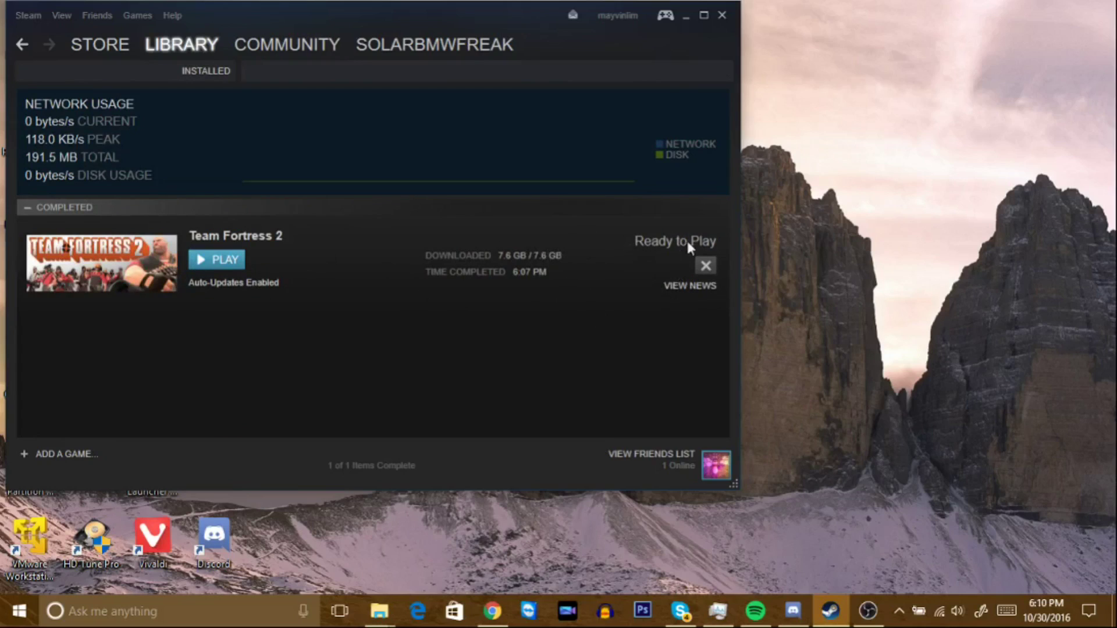
{"action": "left_click", "coordinate": [705, 265]}
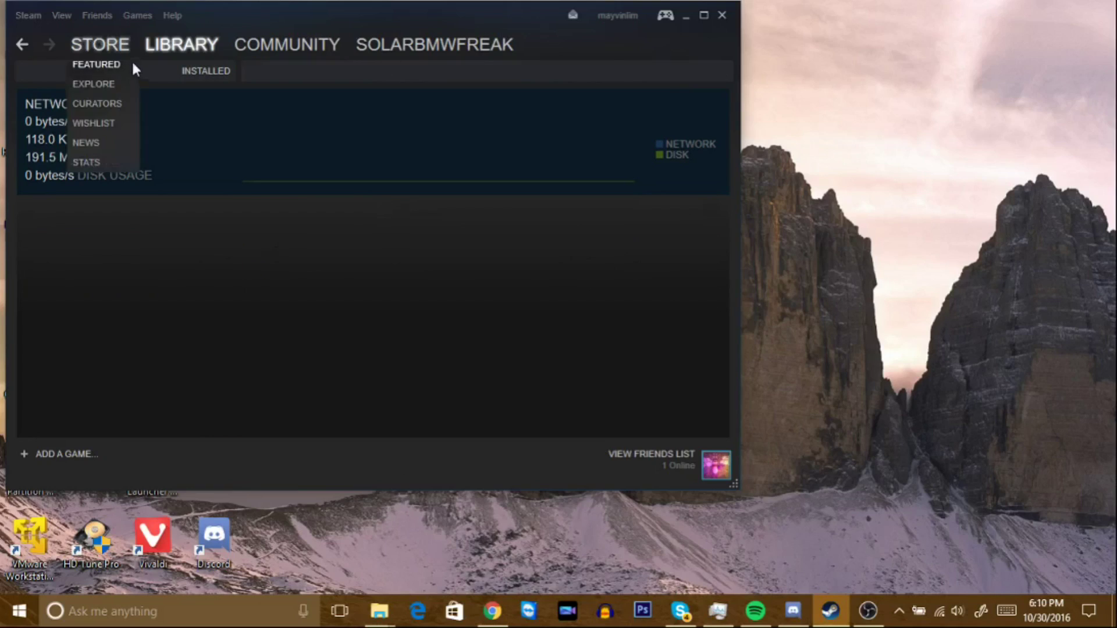
{"action": "mouse_move", "coordinate": [180, 53]}
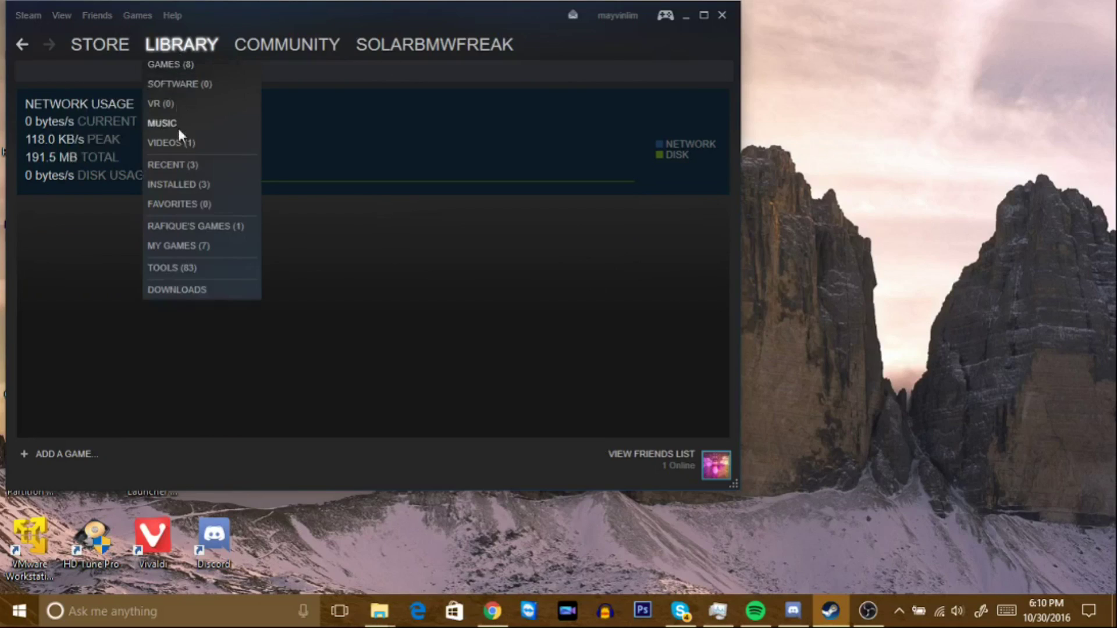
{"action": "left_click", "coordinate": [179, 185]}
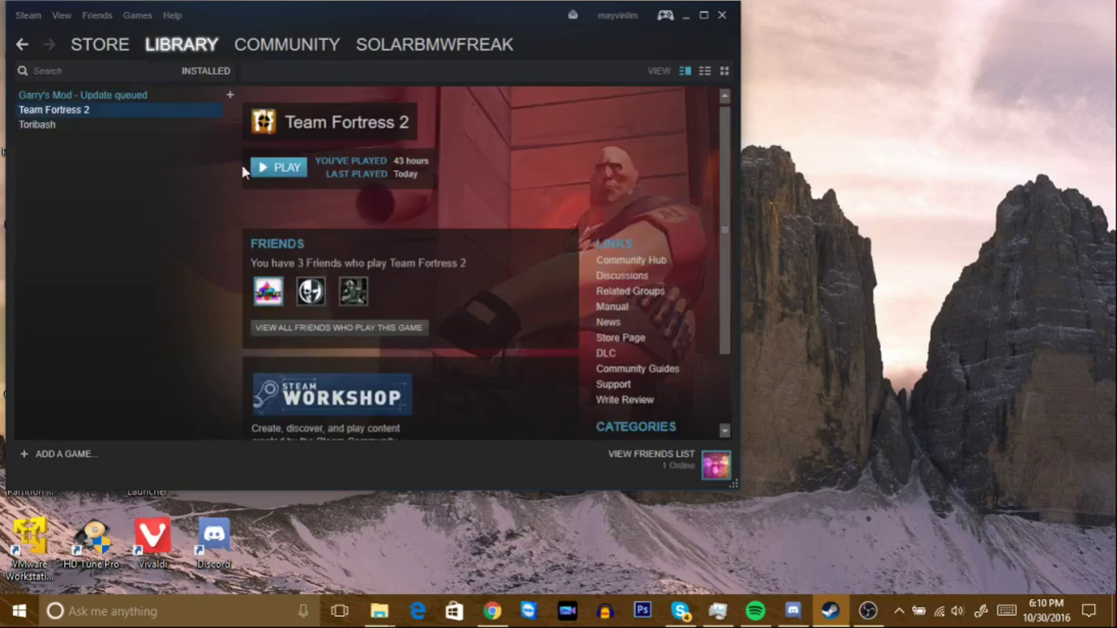